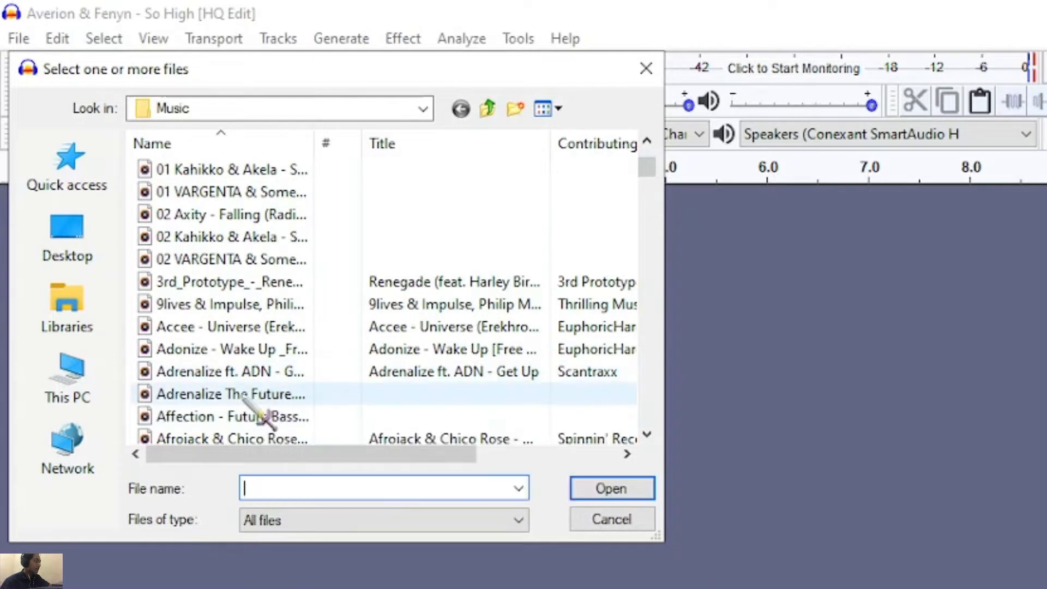
Open the Averion & Fenyn - So High audio file from the Music folder
{"action": "scroll", "coordinate": [240, 420], "scroll_direction": "down", "scroll_amount": 3}
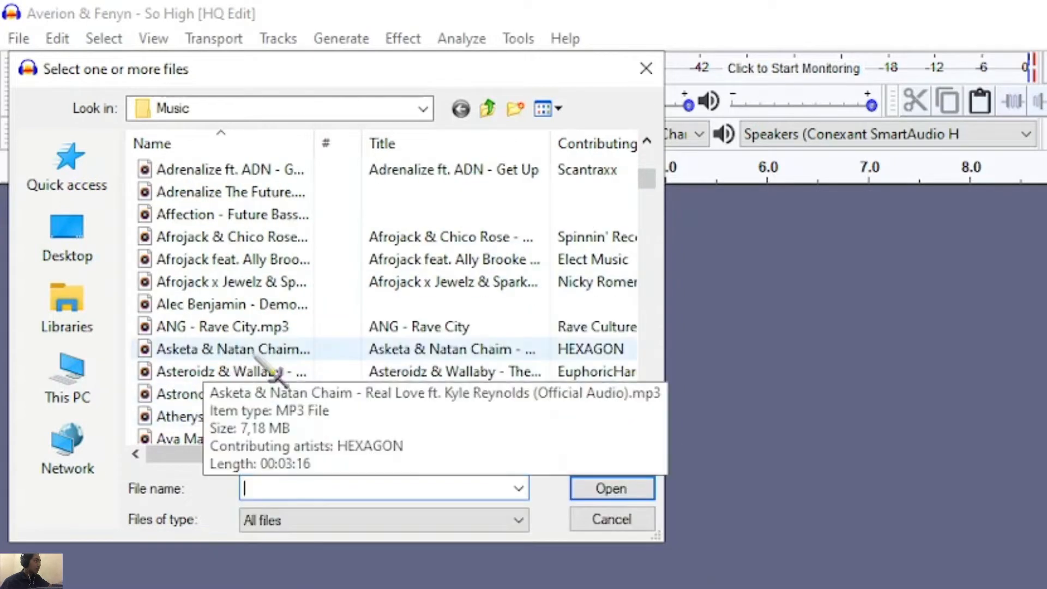
{"action": "scroll", "coordinate": [257, 381], "scroll_direction": "down", "scroll_amount": 1}
{"action": "scroll", "coordinate": [250, 394], "scroll_direction": "down", "scroll_amount": 1}
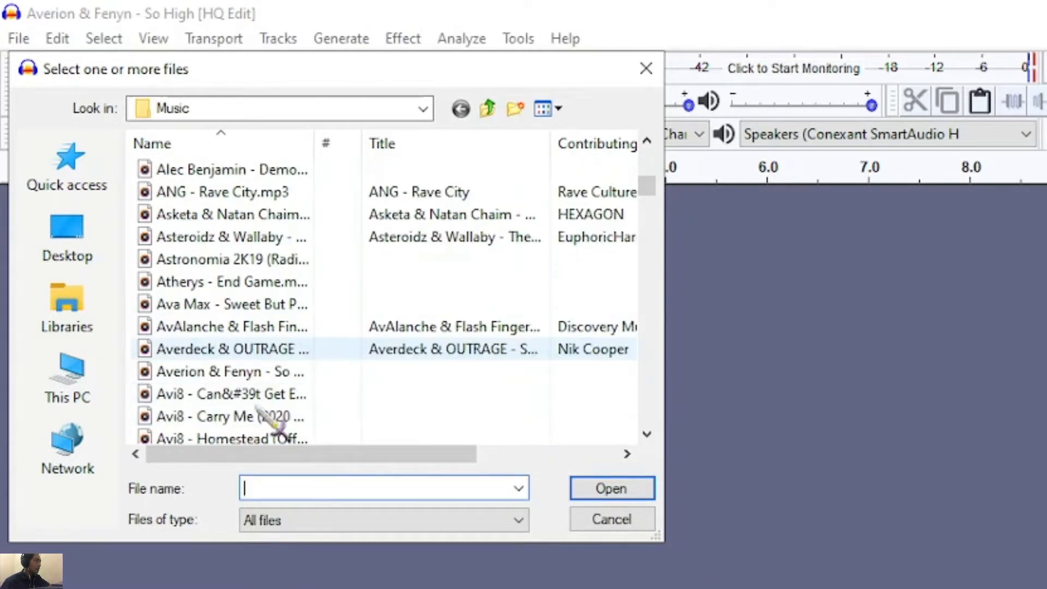
{"action": "double_click", "coordinate": [207, 376]}
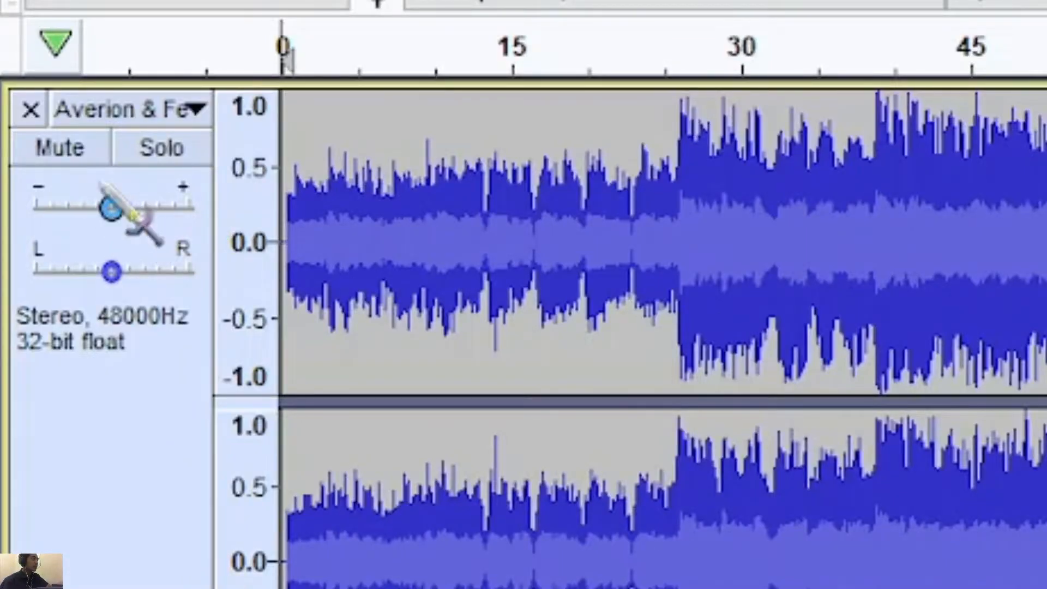
Lower the gain of the Averion & Fenyn track in two stages
{"action": "left_click_drag", "start_coordinate": [113, 211], "coordinate": [88, 264]}
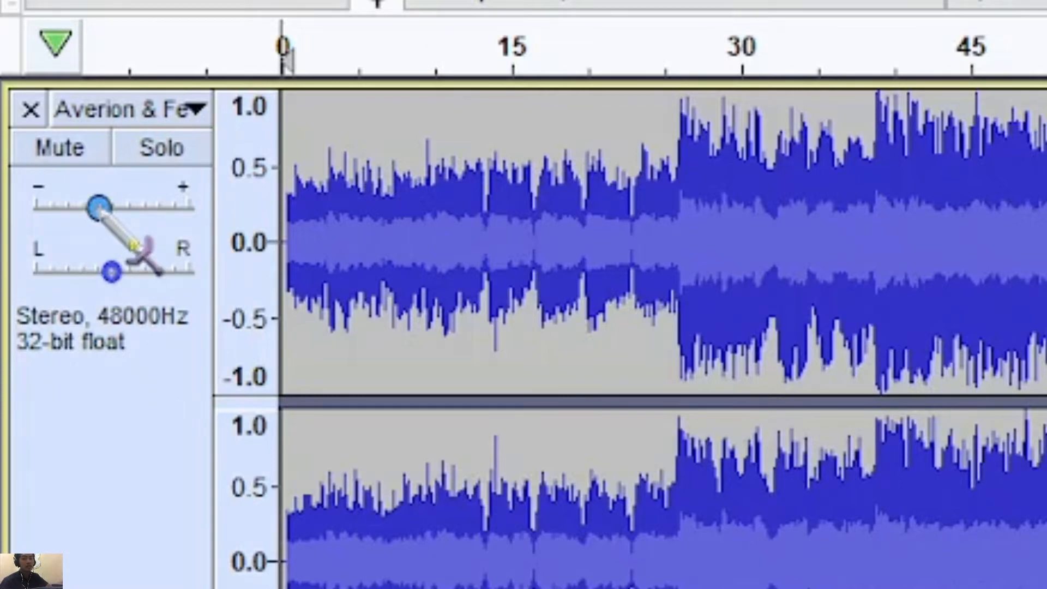
{"action": "left_click_drag", "start_coordinate": [100, 208], "coordinate": [75, 267]}
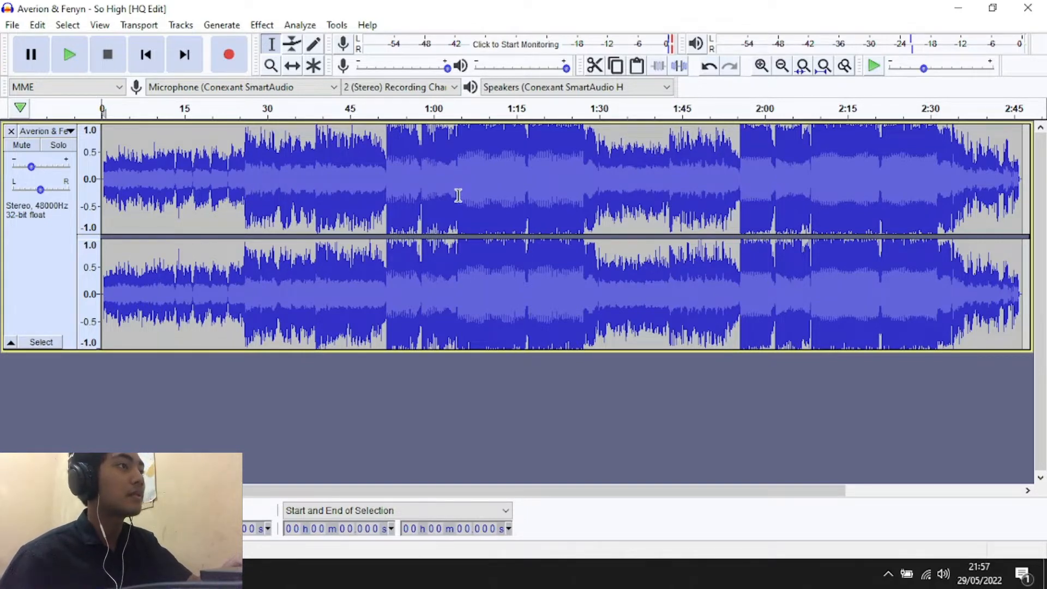
Try deleting the loud section from about 1:06 to 1:29, and undo the deletion
{"action": "left_click_drag", "start_coordinate": [459, 196], "coordinate": [594, 202]}
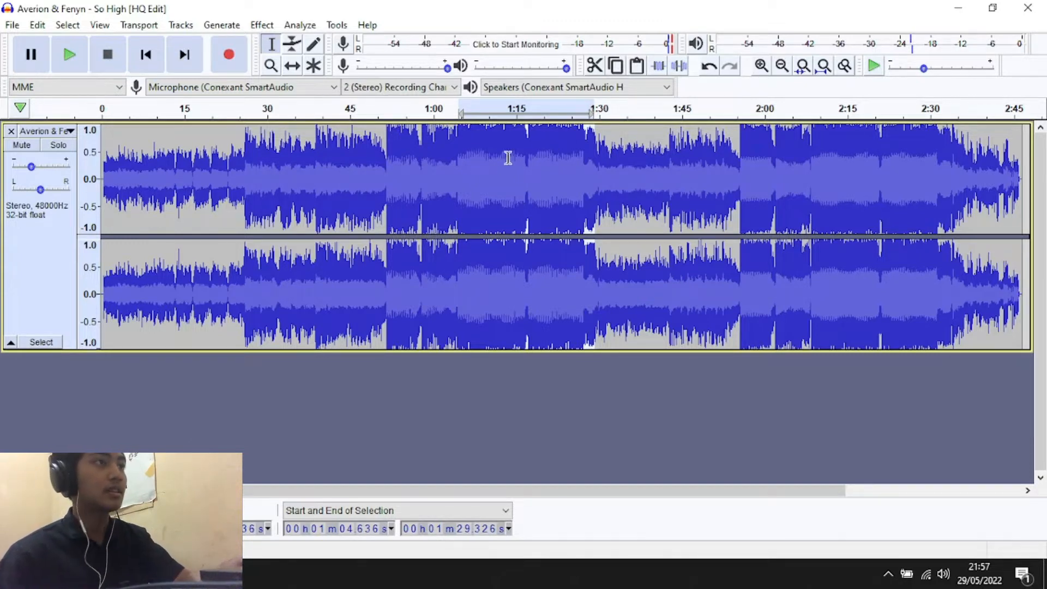
{"action": "left_click", "coordinate": [464, 178]}
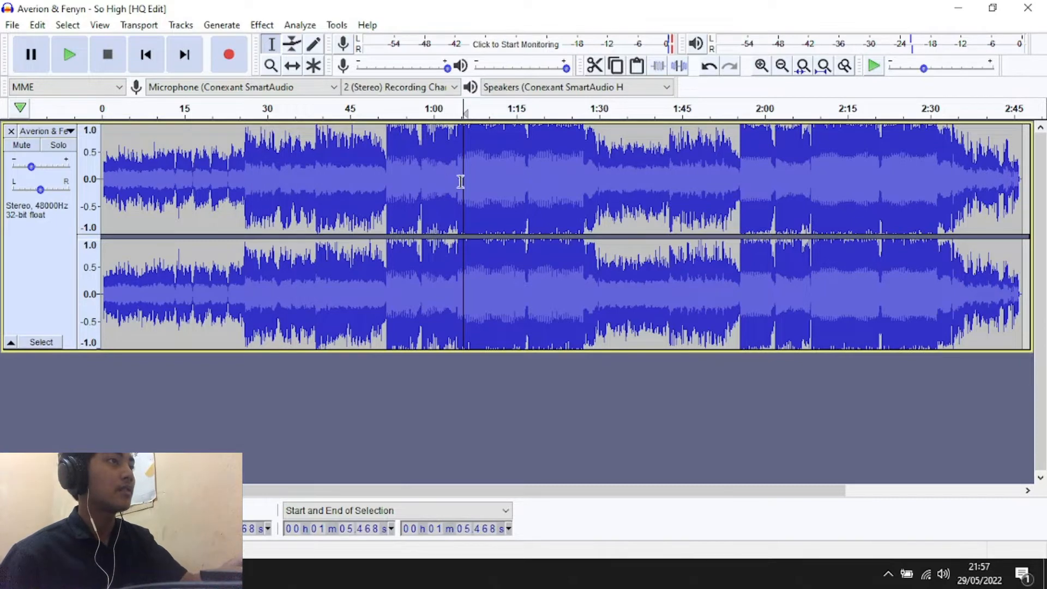
{"action": "left_click_drag", "start_coordinate": [468, 142], "coordinate": [595, 146]}
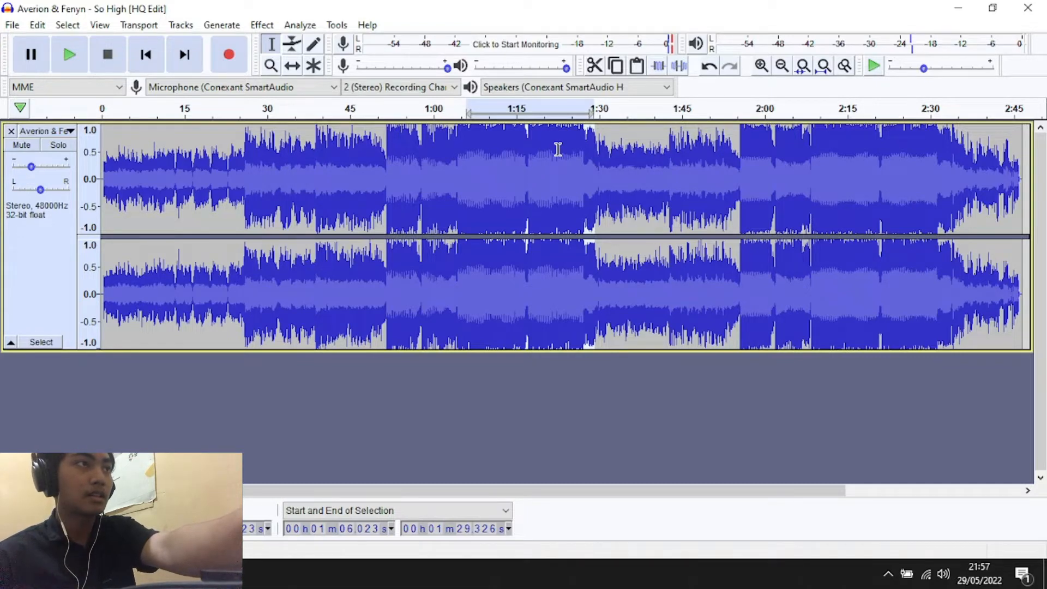
{"action": "key", "text": "Delete"}
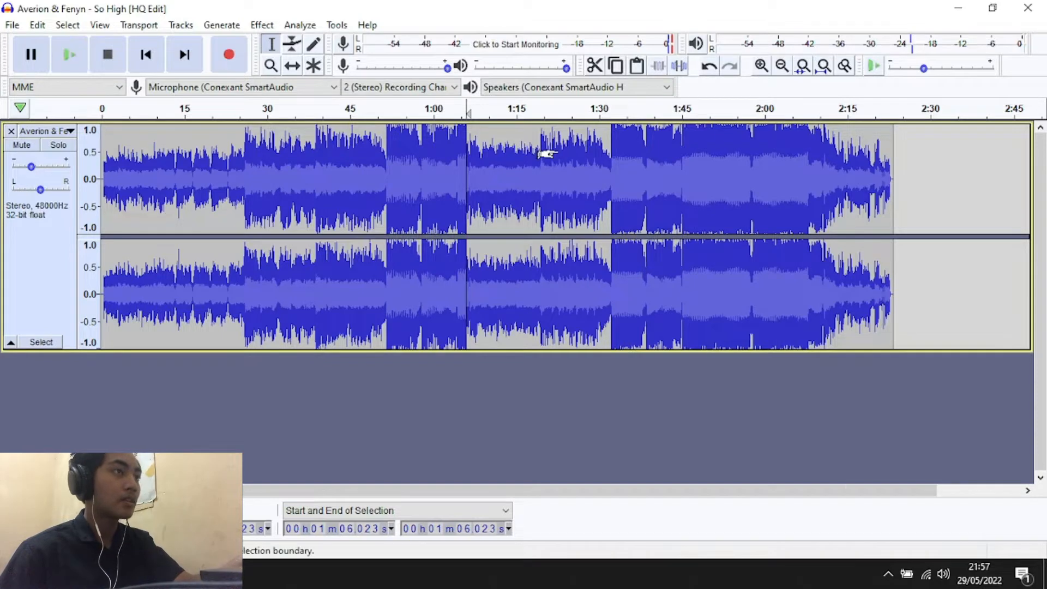
{"action": "key", "text": "ctrl+z"}
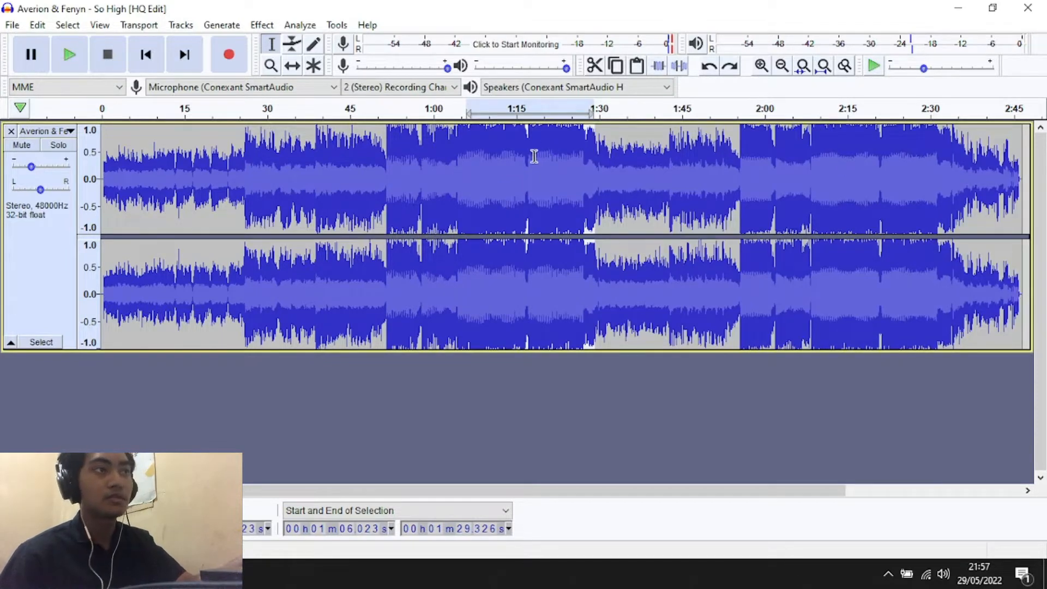
Select the audio from about 0:26 to 0:39, and replace that selection with a cursor at about 0:24
{"action": "left_click", "coordinate": [610, 172]}
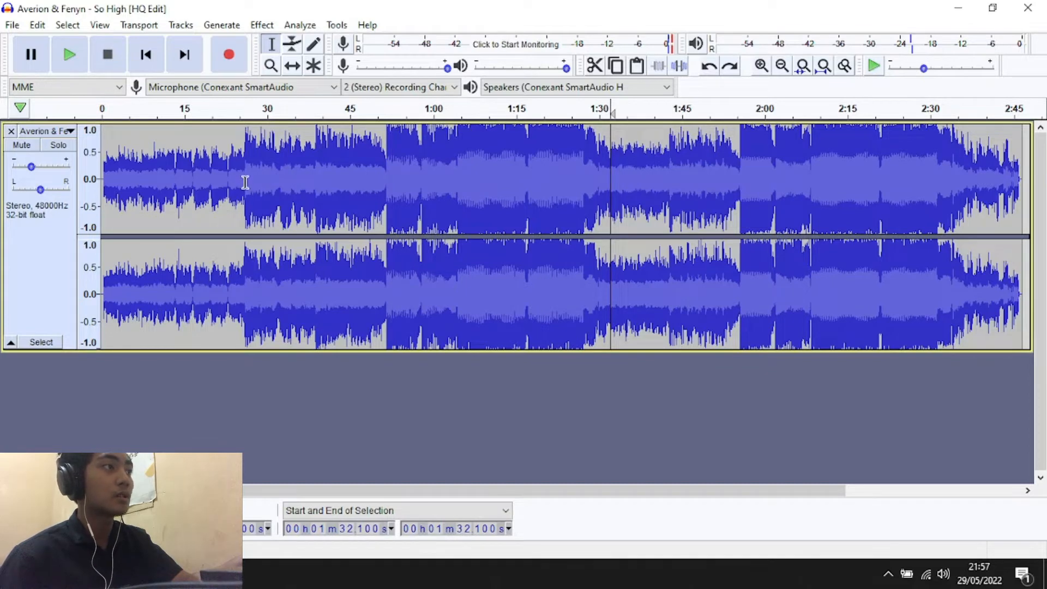
{"action": "left_click_drag", "start_coordinate": [246, 180], "coordinate": [314, 193]}
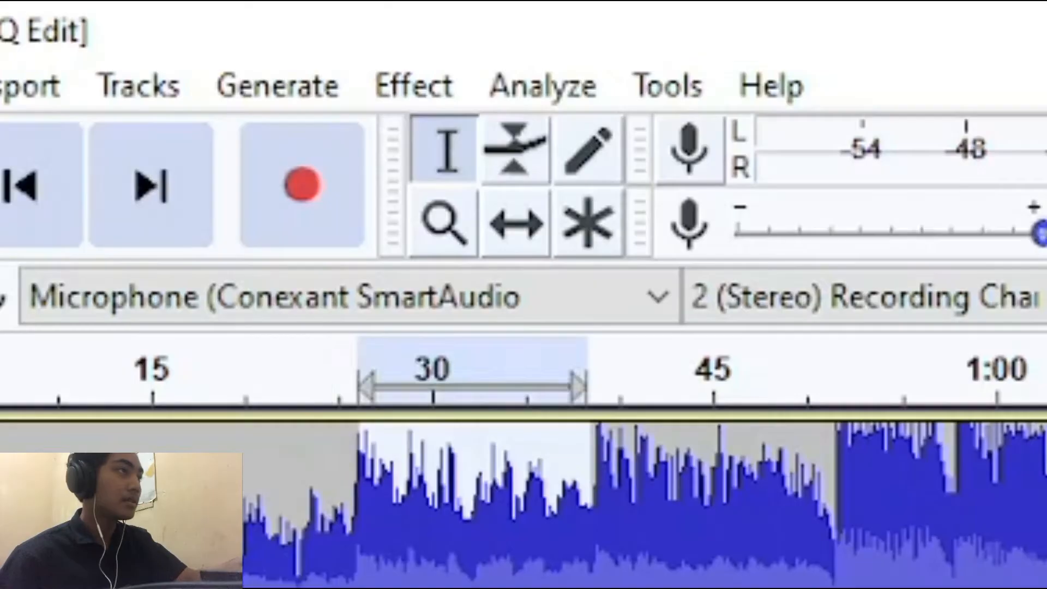
{"action": "left_click", "coordinate": [314, 586]}
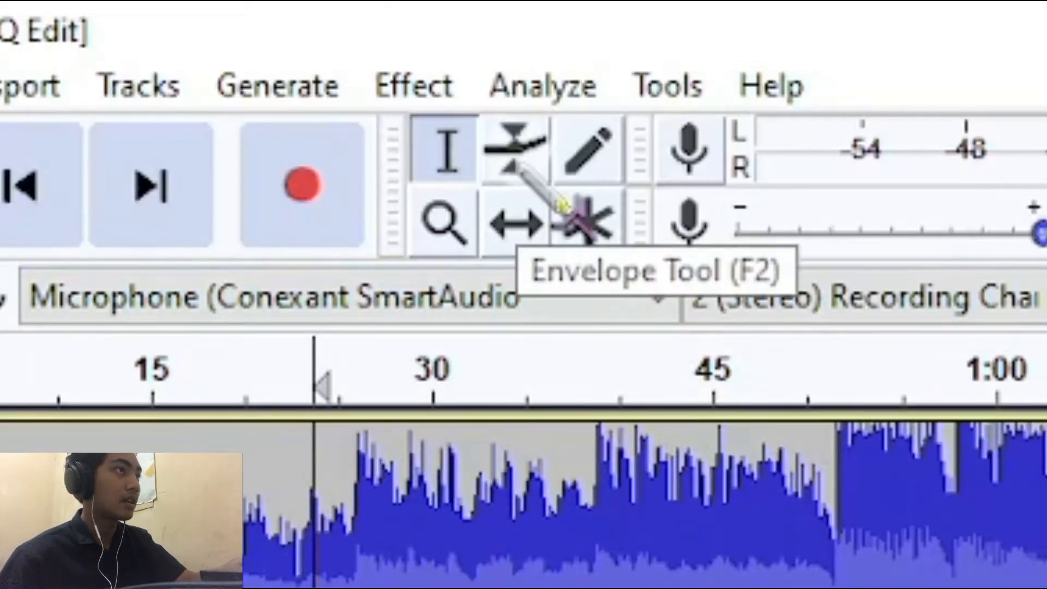
Use the Envelope Tool to slightly lower the volume with points near 0:26, 0:29 and 0:52, and play from the cursor to check it
{"action": "left_click", "coordinate": [510, 164]}
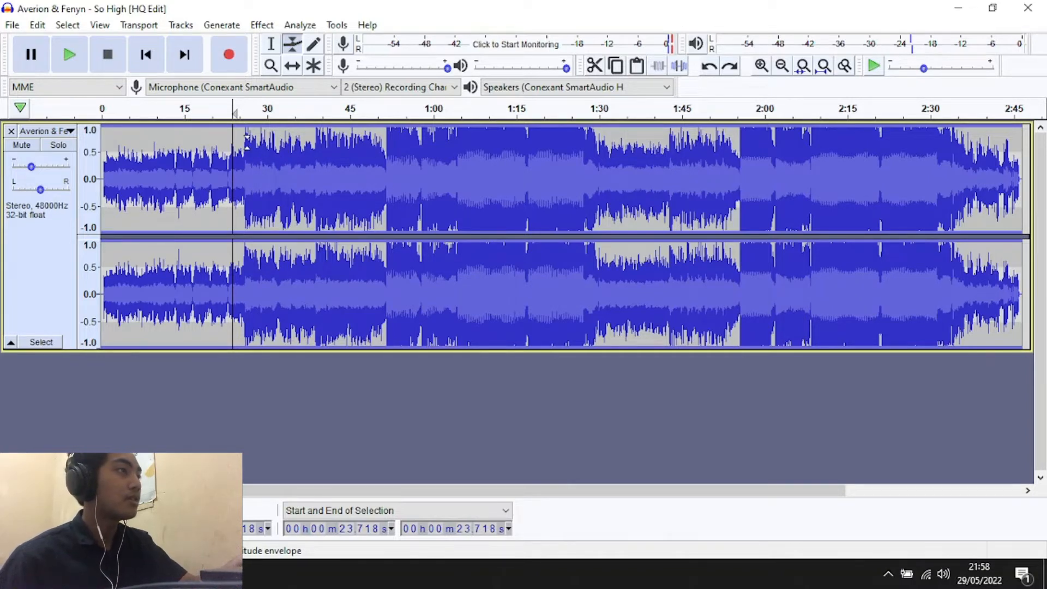
{"action": "left_click", "coordinate": [245, 130]}
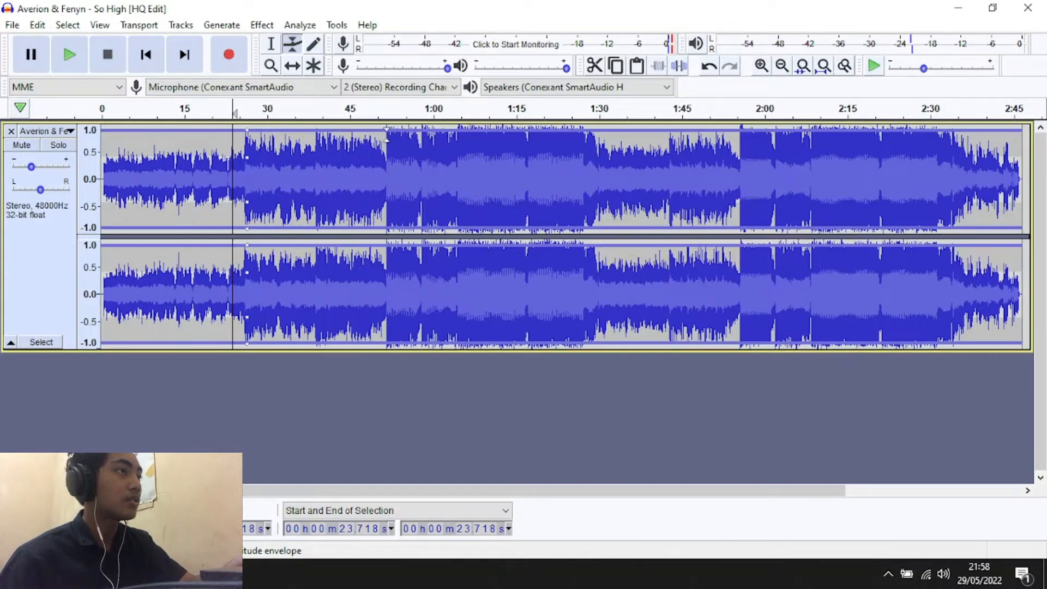
{"action": "left_click_drag", "start_coordinate": [386, 130], "coordinate": [387, 136]}
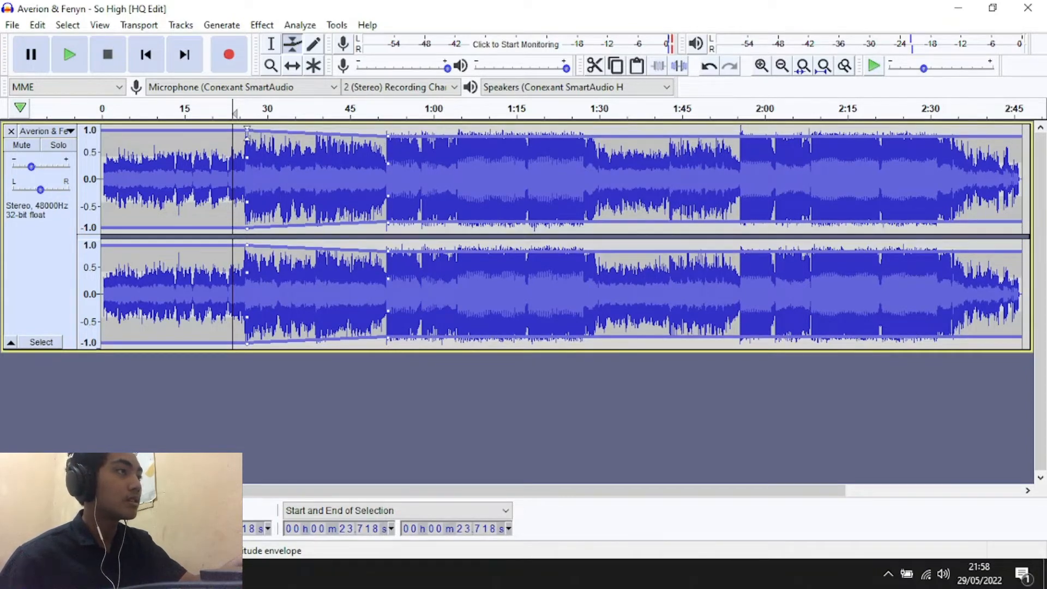
{"action": "mouse_move", "coordinate": [247, 129]}
{"action": "left_mouse_down"}
{"action": "mouse_move", "coordinate": [251, 169]}
{"action": "mouse_move", "coordinate": [257, 133]}
{"action": "left_mouse_up"}
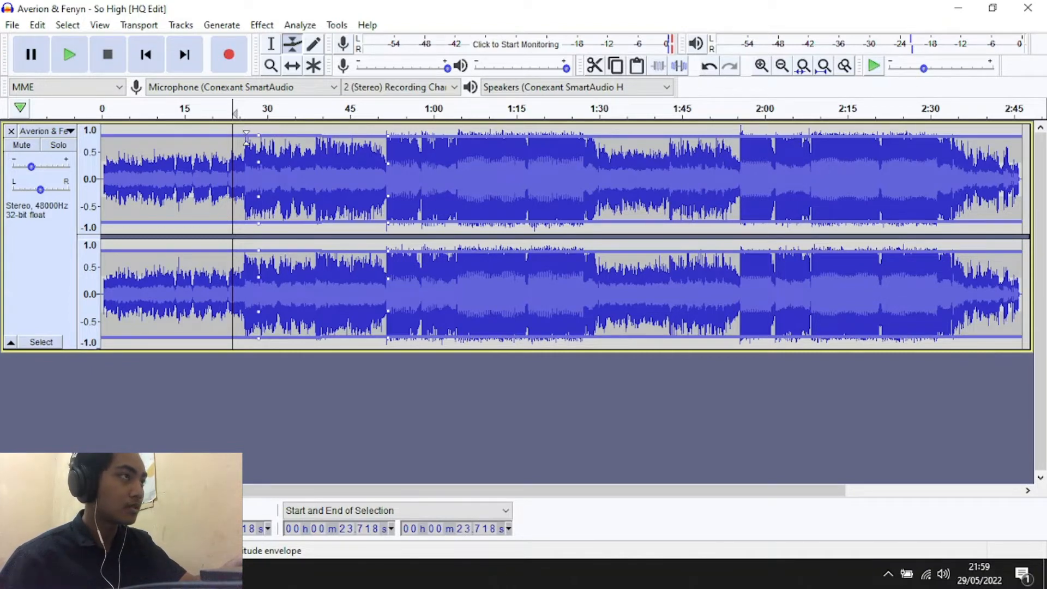
{"action": "left_click_drag", "start_coordinate": [246, 138], "coordinate": [263, 140]}
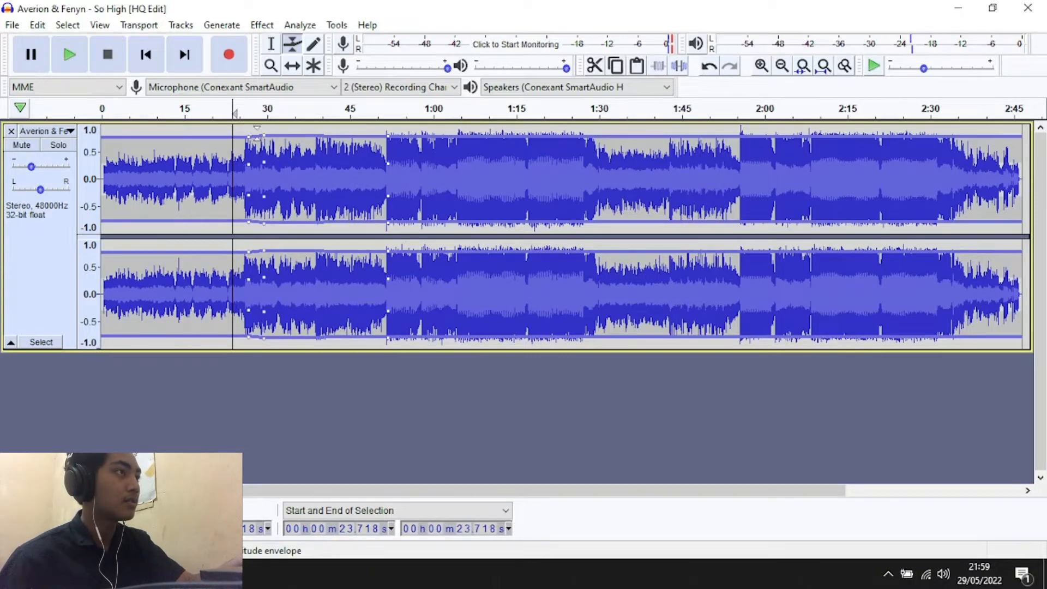
{"action": "key", "text": "space"}
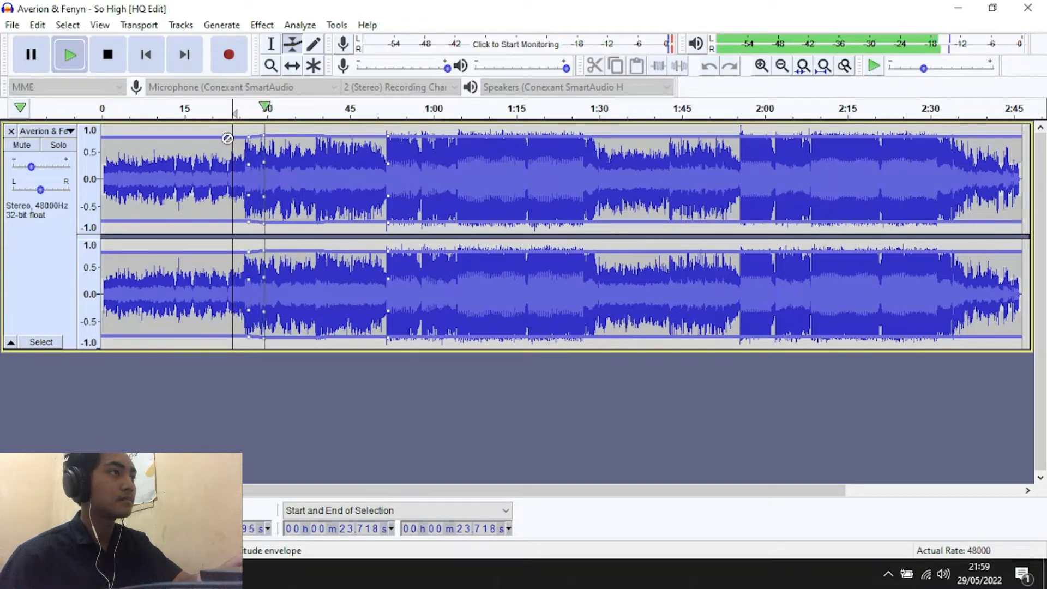
{"action": "key", "text": "space"}
Reshape the envelope to drop steeply from about 0:29 to 0:31 and stay at roughly half level, and play the transition
{"action": "mouse_move", "coordinate": [269, 141]}
{"action": "left_mouse_down"}
{"action": "mouse_move", "coordinate": [263, 157]}
{"action": "mouse_move", "coordinate": [274, 156]}
{"action": "left_mouse_up"}
{"action": "left_click_drag", "start_coordinate": [385, 142], "coordinate": [387, 163]}
{"action": "left_click_drag", "start_coordinate": [253, 146], "coordinate": [259, 134]}
{"action": "key", "text": "space"}
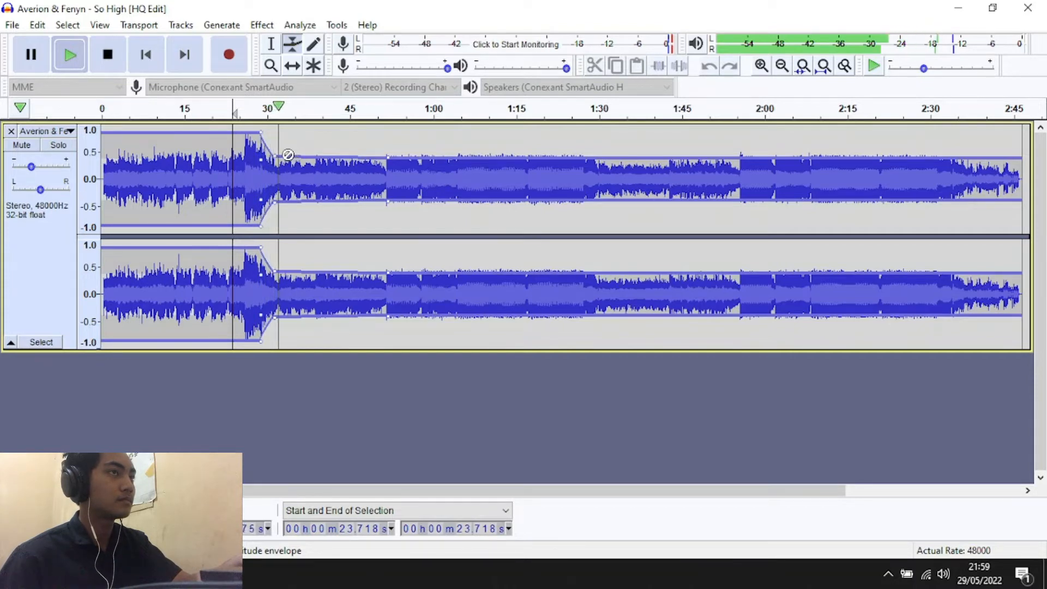
{"action": "key", "text": "space"}
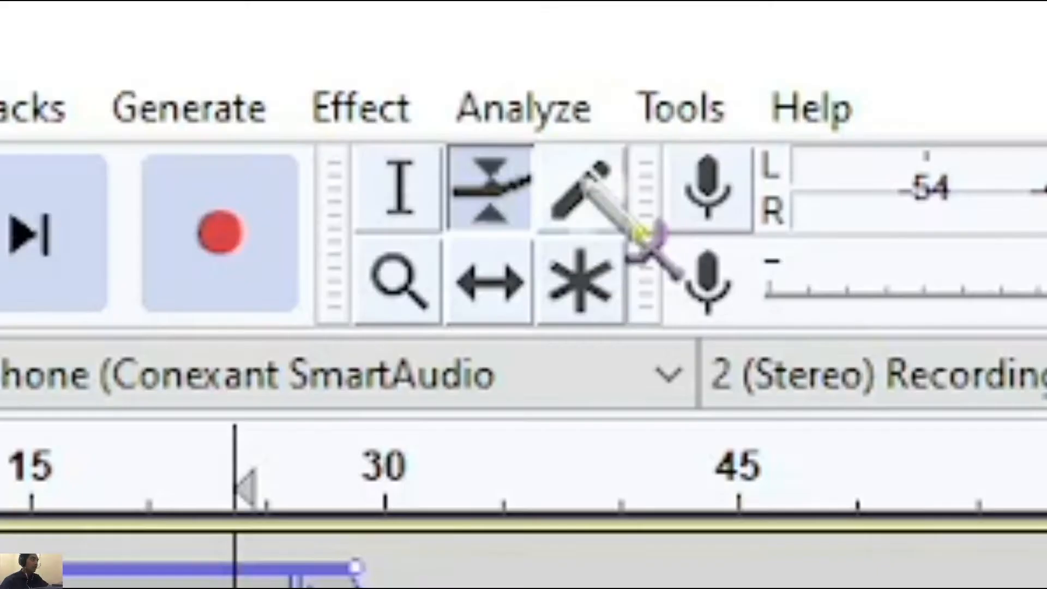
Activate the Draw Tool and try to draw on the upper channel's waveform at about 0:25
{"action": "left_click", "coordinate": [318, 48]}
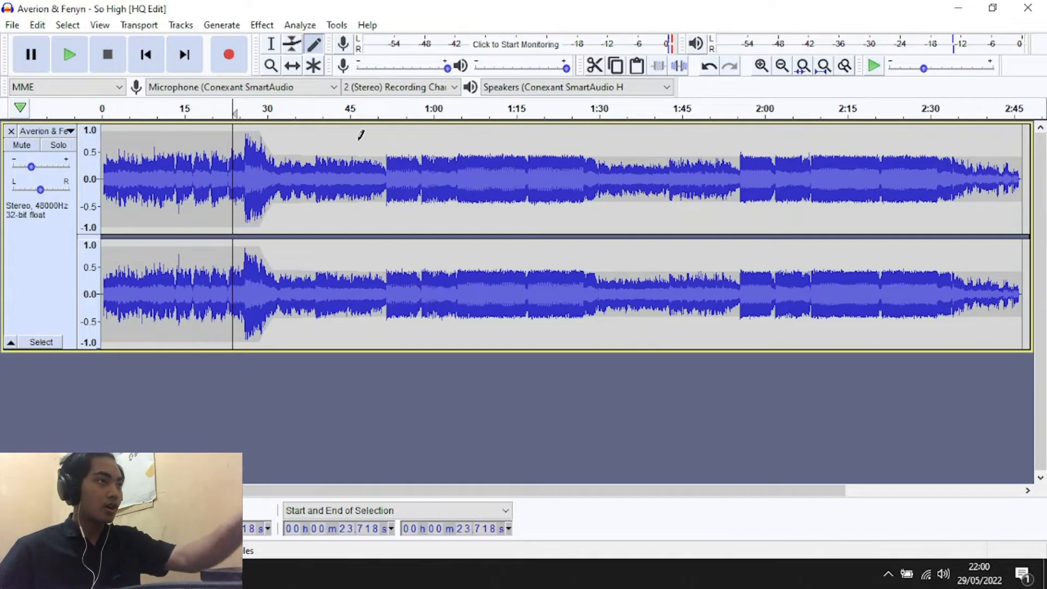
{"action": "left_click", "coordinate": [762, 66]}
{"action": "left_click", "coordinate": [378, 205]}
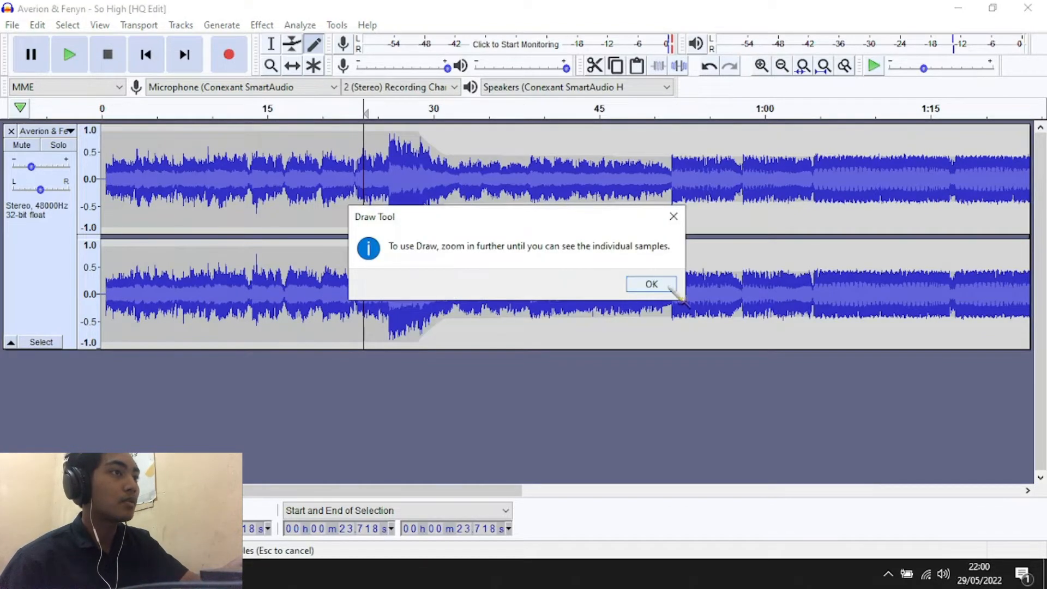
{"action": "left_click", "coordinate": [652, 284]}
Redraw the upper channel's individual samples from about 23.7179 s to 23.7191 s at a raised level of roughly 0.6 to 0.8
{"action": "left_click", "coordinate": [762, 66]}
{"action": "left_click", "coordinate": [762, 67]}
{"action": "left_click", "coordinate": [762, 66]}
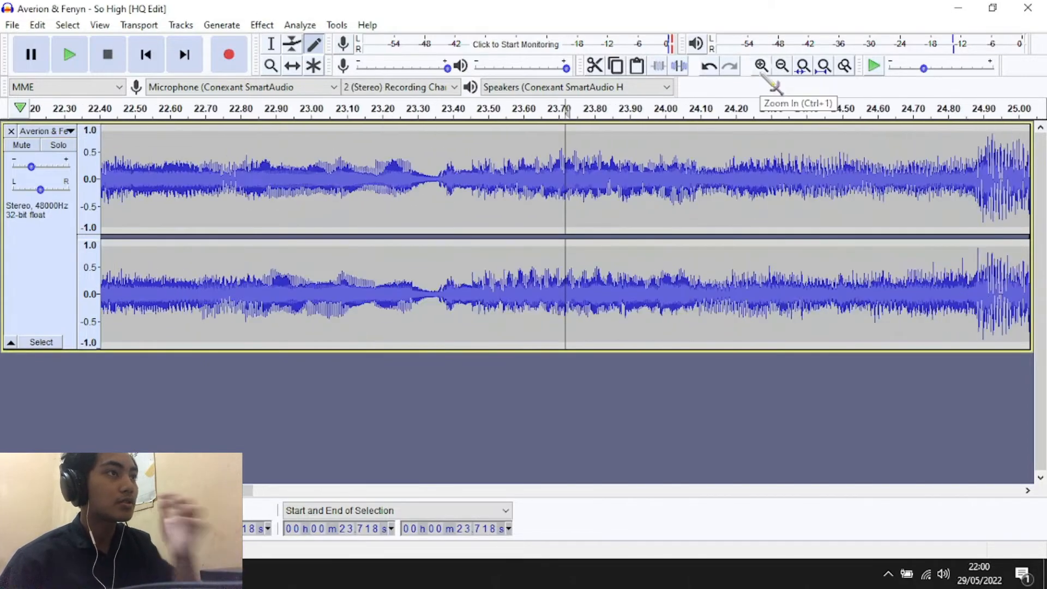
{"action": "left_click", "coordinate": [762, 67]}
{"action": "left_click", "coordinate": [762, 67]}
{"action": "left_click", "coordinate": [762, 66]}
{"action": "left_click", "coordinate": [762, 66]}
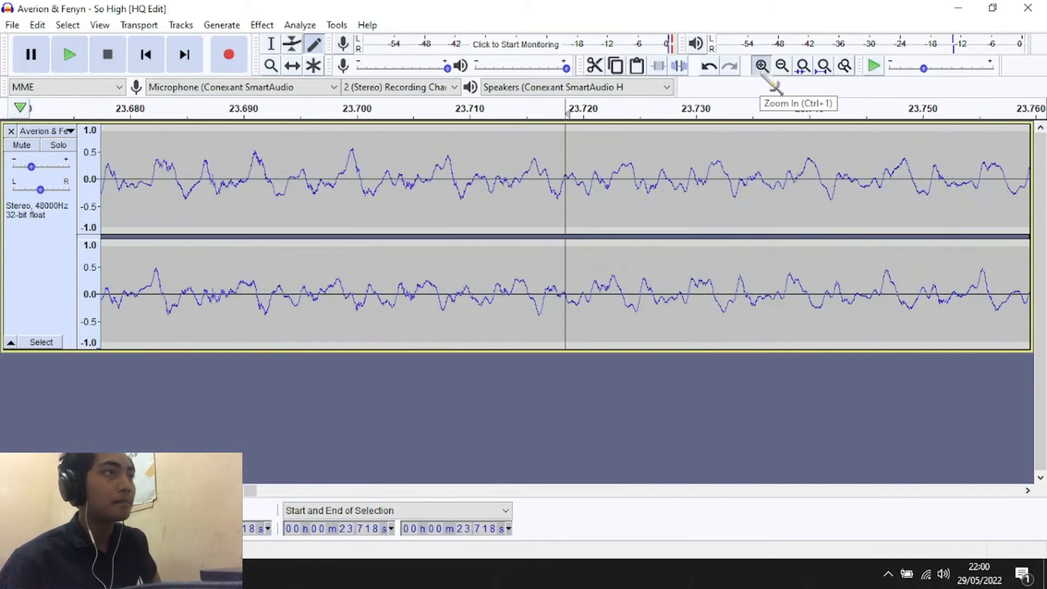
{"action": "left_click", "coordinate": [762, 67]}
{"action": "left_click", "coordinate": [762, 67]}
{"action": "left_click", "coordinate": [762, 66]}
{"action": "left_click", "coordinate": [762, 66]}
{"action": "left_click", "coordinate": [762, 66]}
{"action": "left_click", "coordinate": [762, 66]}
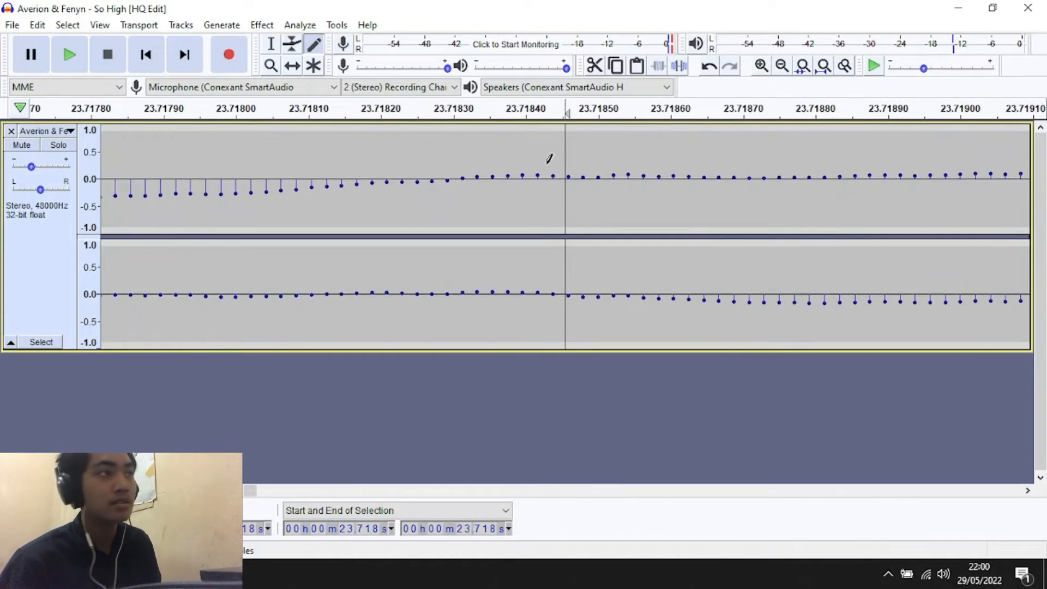
{"action": "left_click_drag", "start_coordinate": [174, 141], "coordinate": [327, 142]}
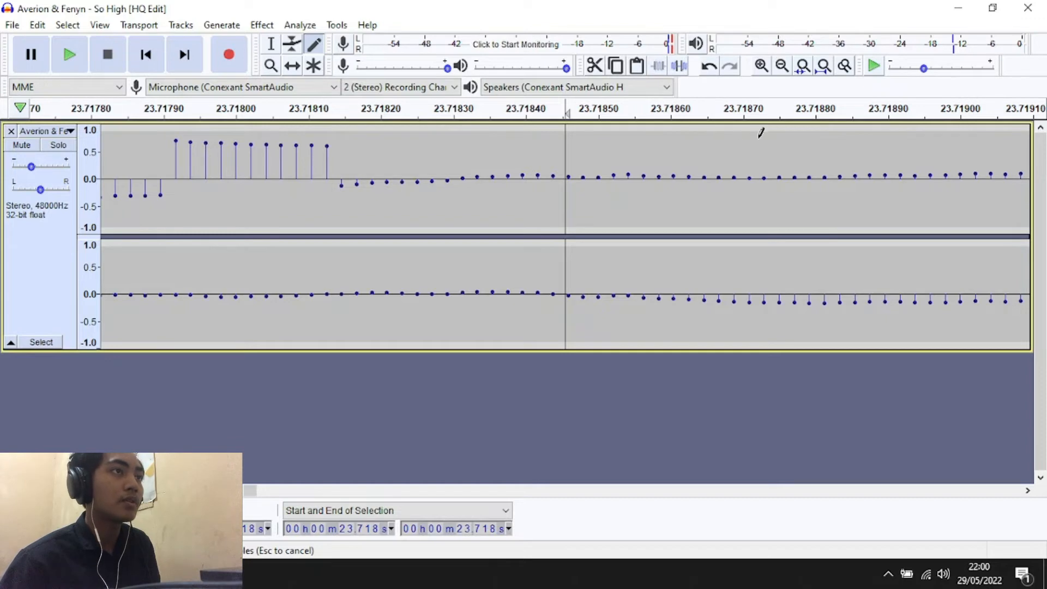
{"action": "left_click_drag", "start_coordinate": [849, 137], "coordinate": [907, 136]}
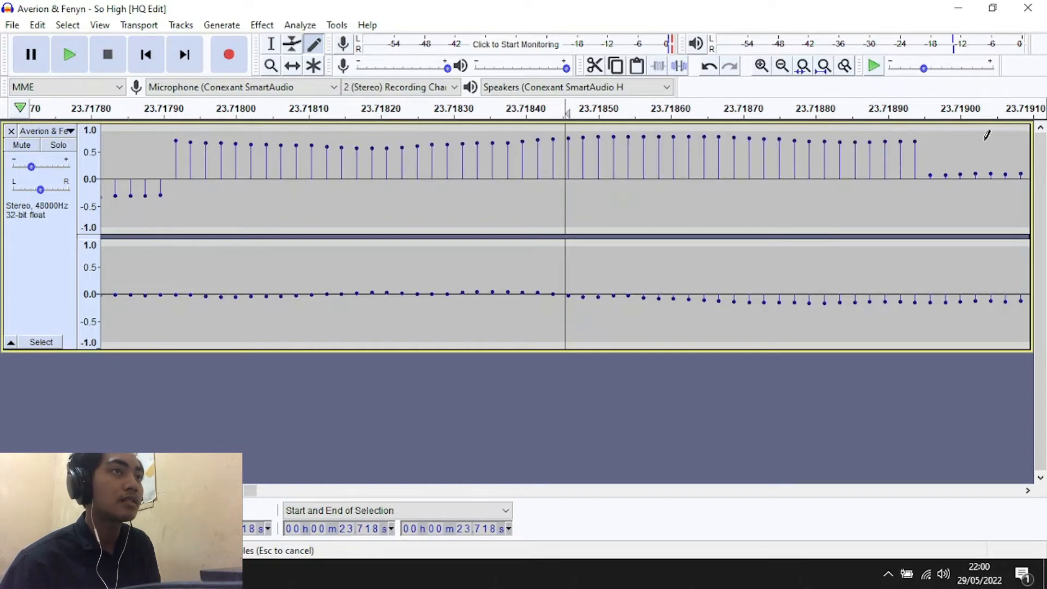
{"action": "left_click_drag", "start_coordinate": [988, 135], "coordinate": [1009, 135]}
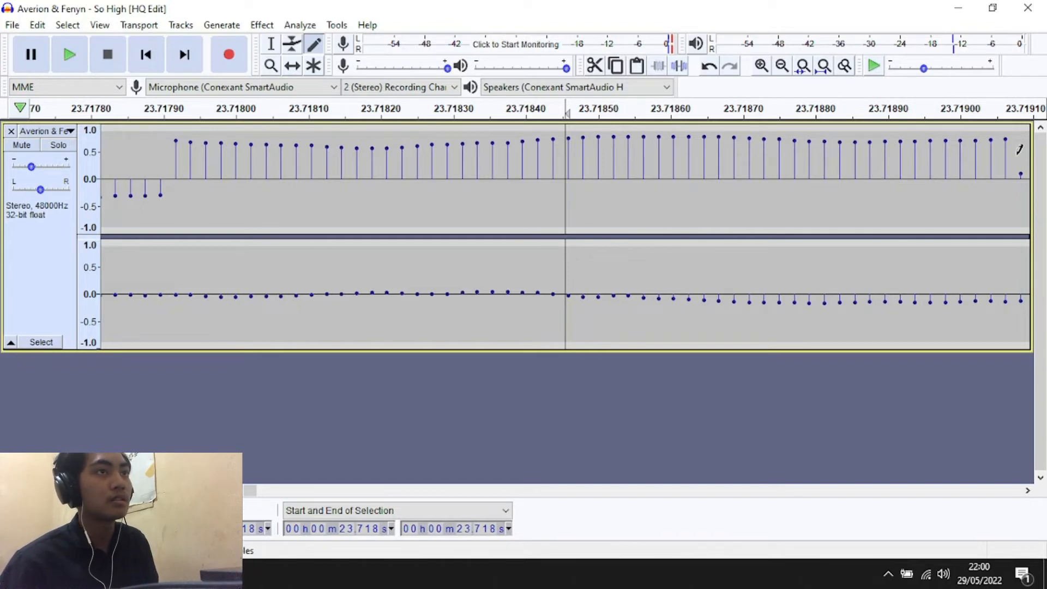
{"action": "mouse_move", "coordinate": [1020, 150]}
{"action": "left_mouse_down"}
{"action": "mouse_move", "coordinate": [1033, 133]}
{"action": "mouse_move", "coordinate": [1040, 142]}
{"action": "left_mouse_up"}
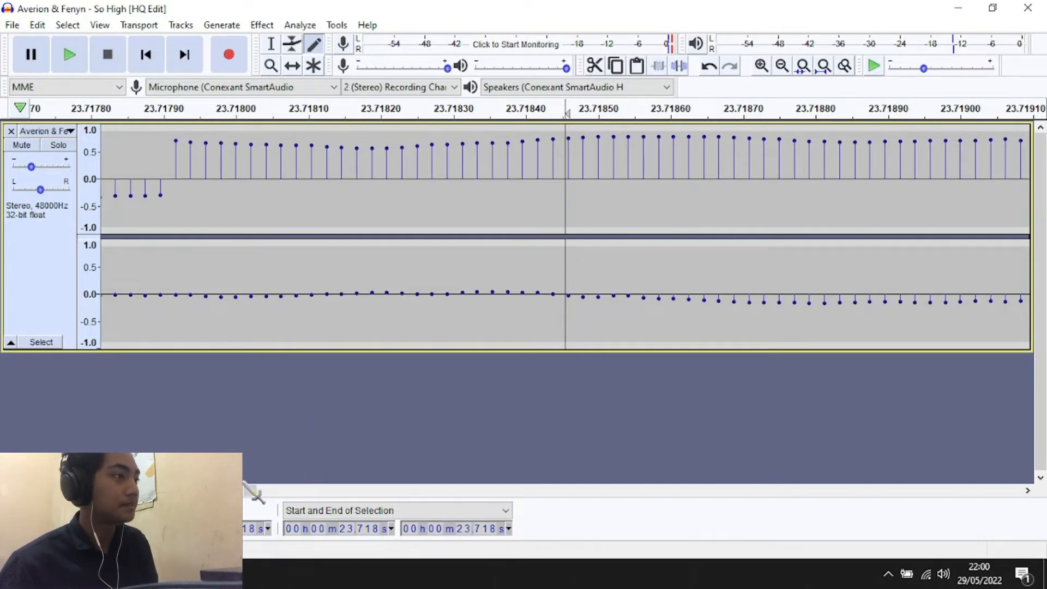
Redraw the upper channel's samples from about 24.0844 s to 24.0856 s at a raised level of roughly 0.6
{"action": "left_click_drag", "start_coordinate": [251, 491], "coordinate": [252, 491]}
{"action": "left_click_drag", "start_coordinate": [191, 145], "coordinate": [210, 140]}
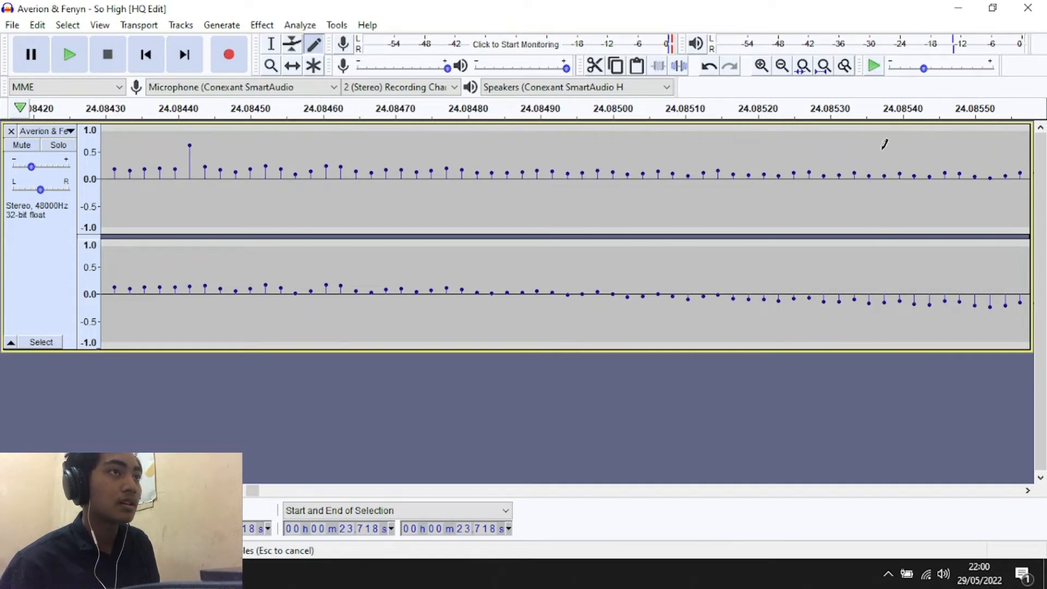
{"action": "left_click_drag", "start_coordinate": [885, 144], "coordinate": [1008, 145]}
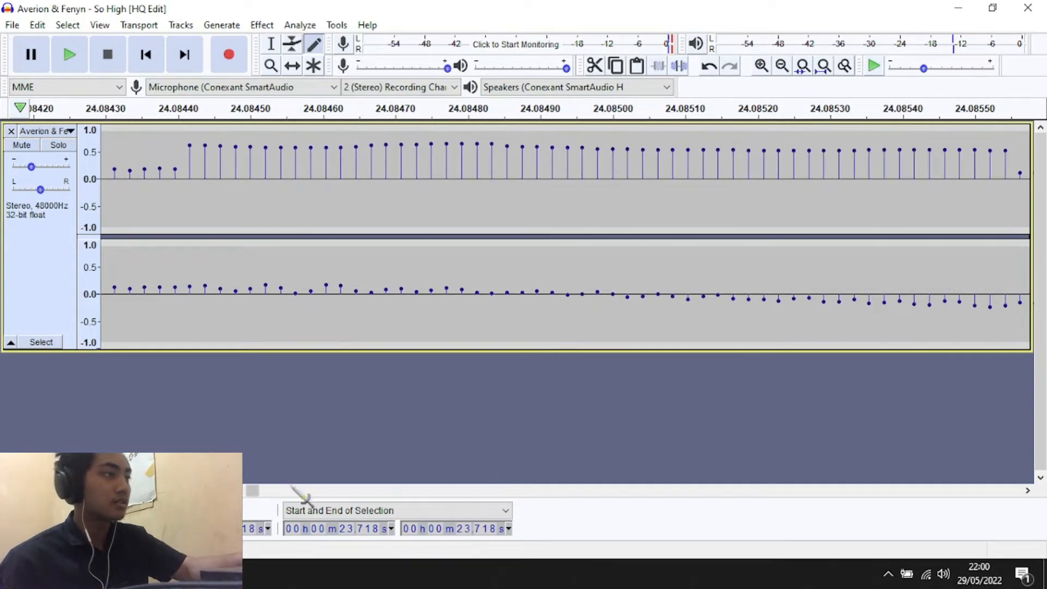
Examine how the redrawn samples look within the wider waveform between about 23.5 s and 24.1 s
{"action": "left_click_drag", "start_coordinate": [254, 491], "coordinate": [246, 491]}
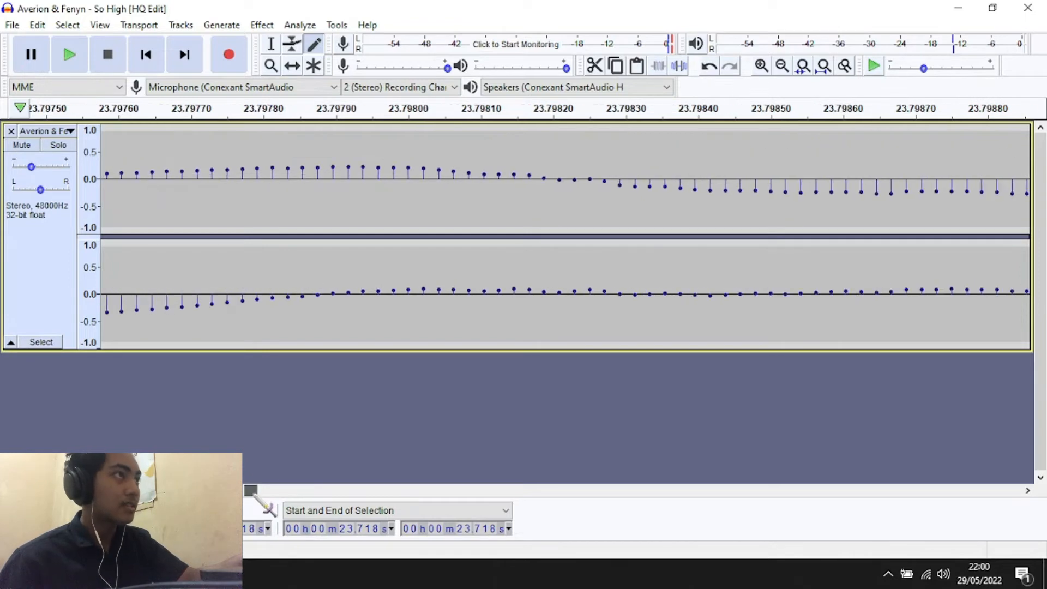
{"action": "left_click", "coordinate": [786, 69]}
{"action": "left_click", "coordinate": [786, 69]}
{"action": "left_click", "coordinate": [785, 69]}
{"action": "left_click", "coordinate": [785, 68]}
{"action": "left_click", "coordinate": [783, 67]}
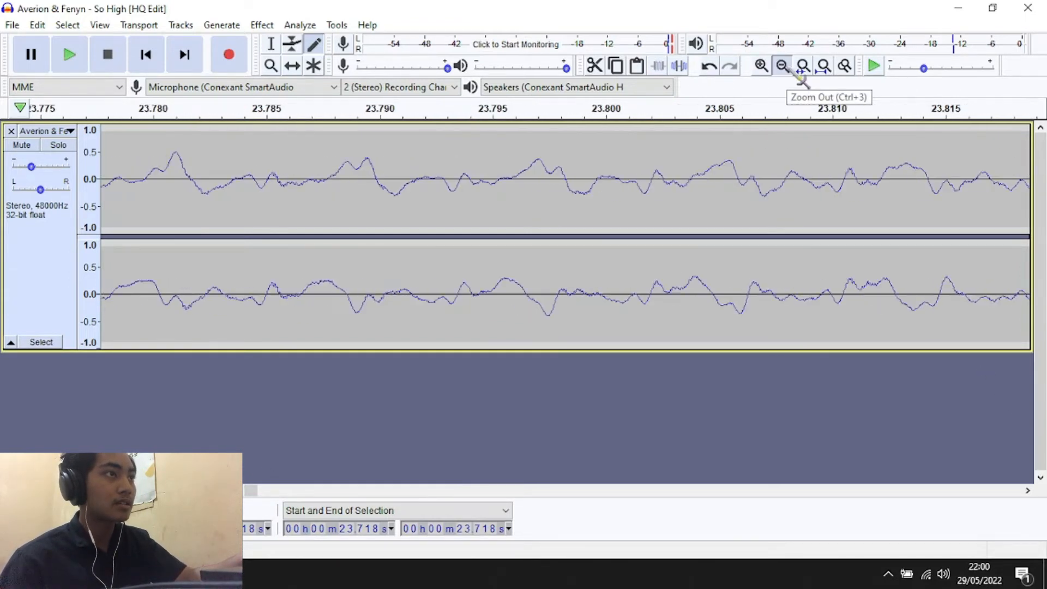
{"action": "left_click", "coordinate": [783, 66]}
{"action": "left_click", "coordinate": [782, 67]}
{"action": "left_click", "coordinate": [782, 67]}
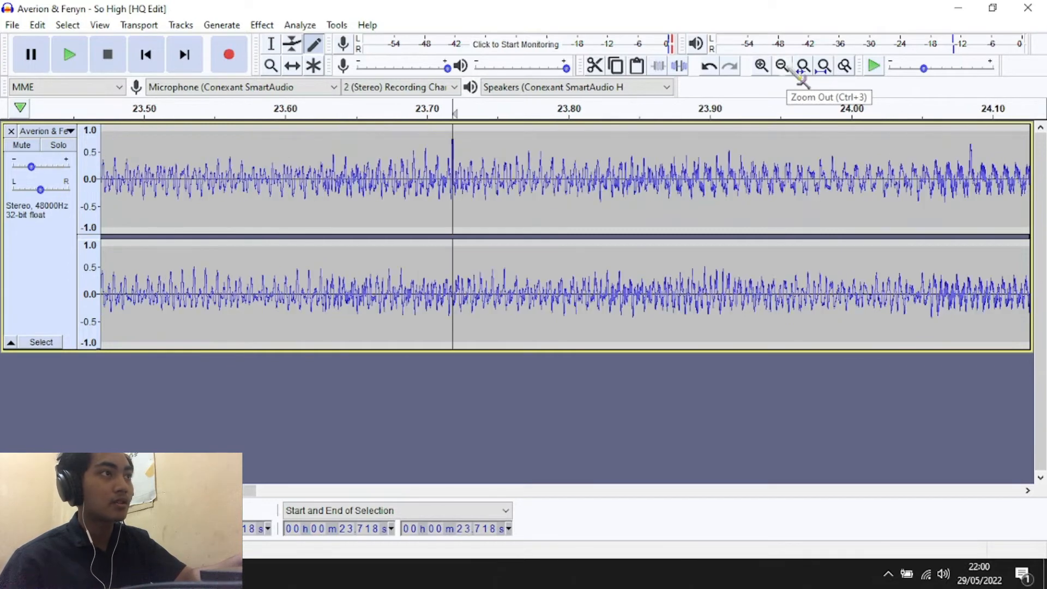
Magnify the waveform around 23.666 s with the Zoom Tool until the individual samples can be examined
{"action": "left_click", "coordinate": [783, 66]}
{"action": "left_click", "coordinate": [788, 71]}
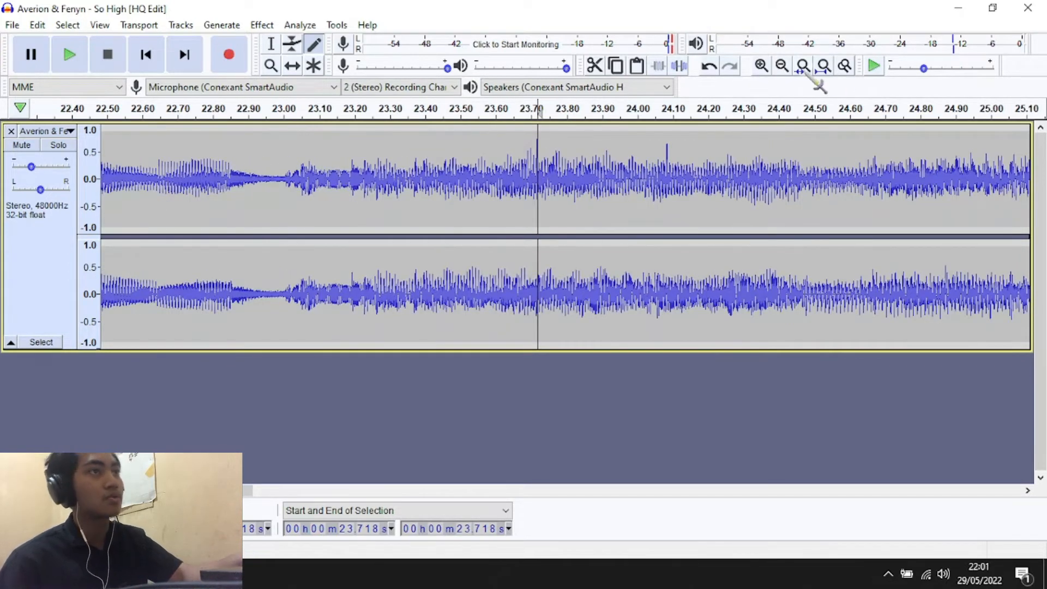
{"action": "left_click", "coordinate": [780, 67]}
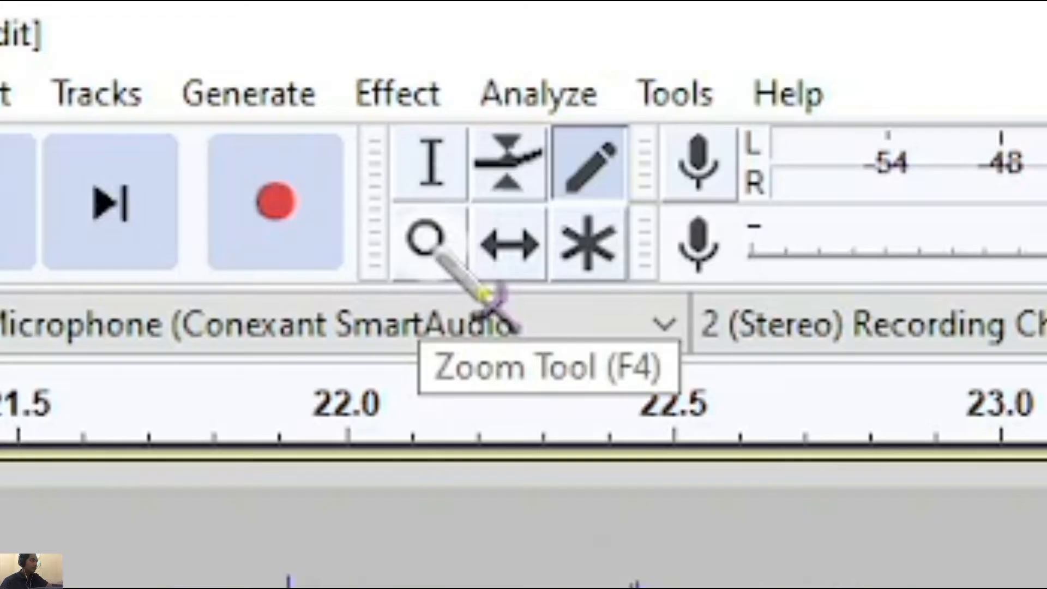
{"action": "left_click", "coordinate": [437, 248]}
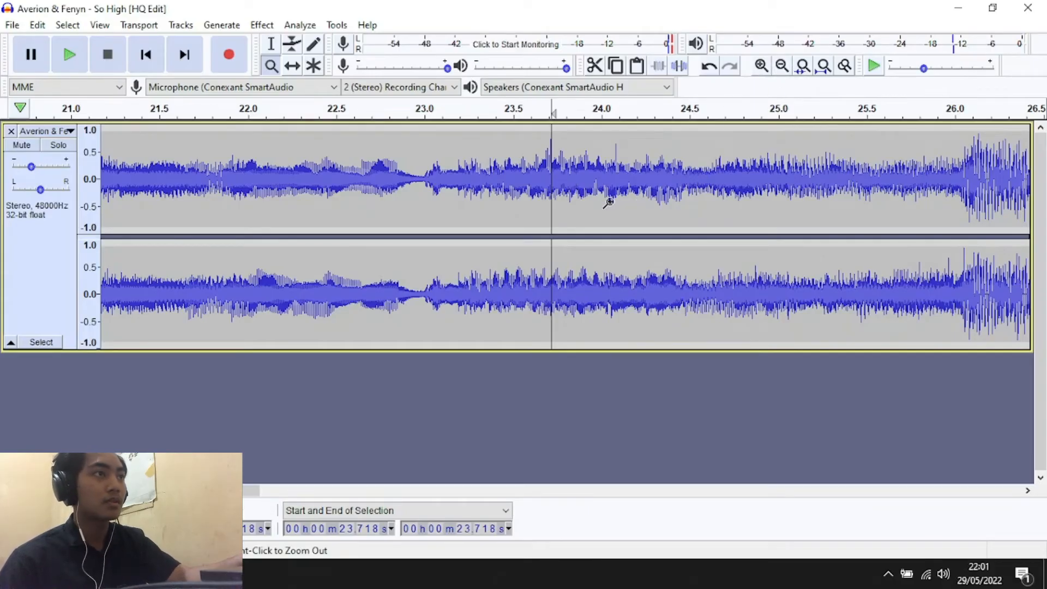
{"action": "left_click", "coordinate": [536, 208]}
{"action": "left_click", "coordinate": [536, 208]}
{"action": "left_click", "coordinate": [539, 208]}
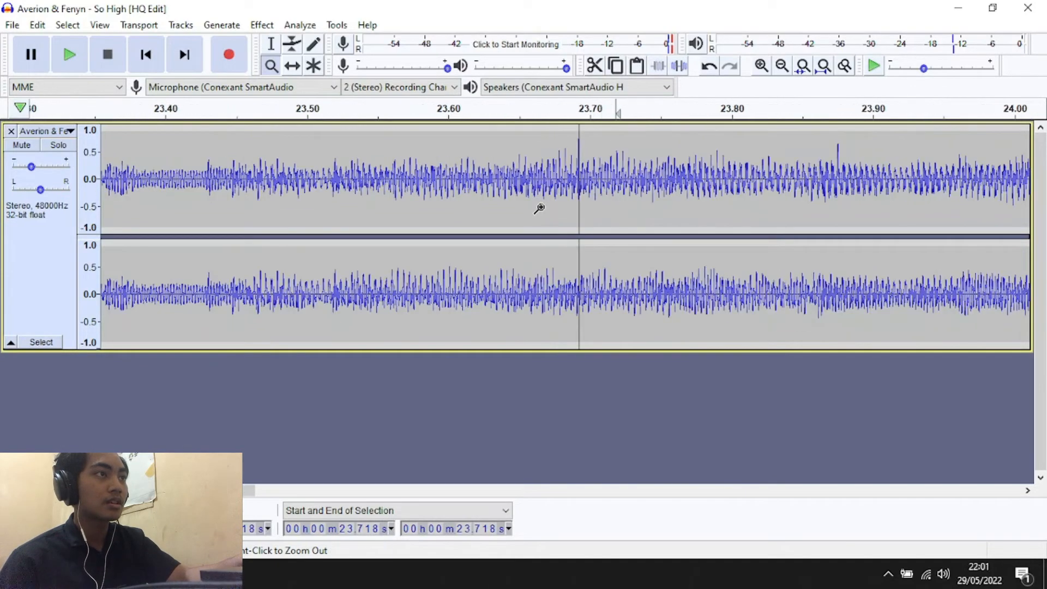
{"action": "left_click", "coordinate": [538, 208]}
{"action": "left_click", "coordinate": [538, 208]}
{"action": "left_click", "coordinate": [538, 207]}
{"action": "left_click", "coordinate": [538, 208]}
{"action": "left_click", "coordinate": [538, 208]}
{"action": "left_click", "coordinate": [537, 209]}
{"action": "left_click", "coordinate": [537, 208]}
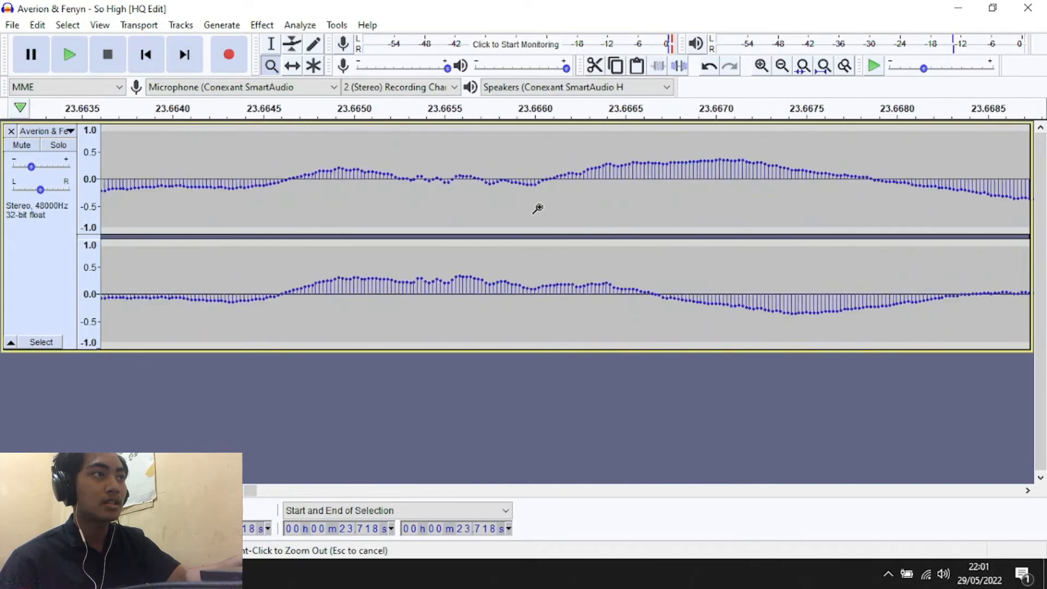
{"action": "left_click", "coordinate": [537, 209]}
{"action": "left_click", "coordinate": [537, 208]}
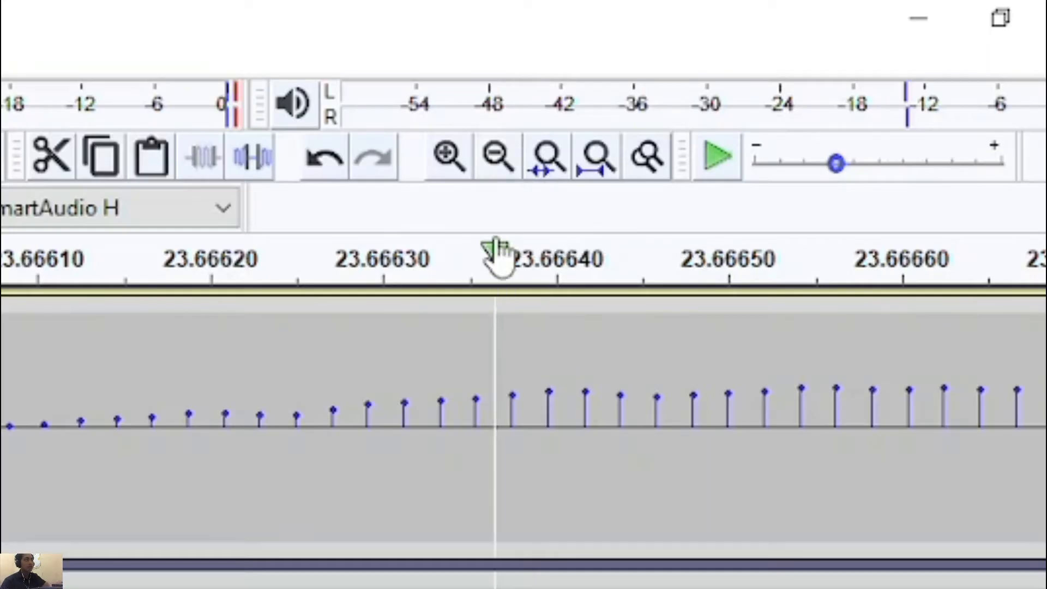
Return from the sample-level view to an overview of the whole song's waveform
{"action": "left_click", "coordinate": [500, 165]}
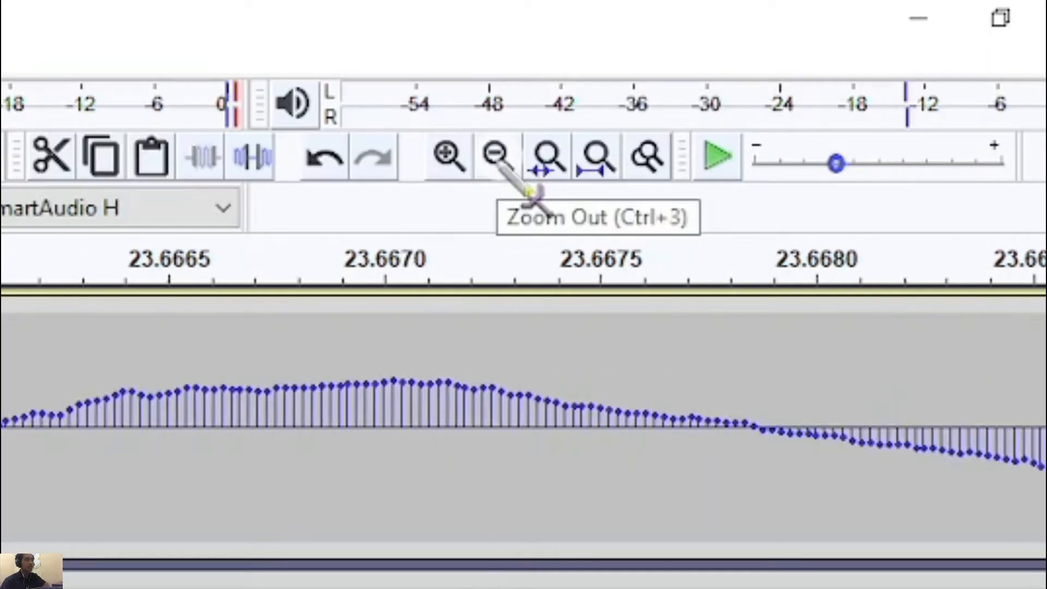
{"action": "left_click", "coordinate": [499, 165]}
{"action": "left_click", "coordinate": [499, 164]}
{"action": "left_click", "coordinate": [499, 165]}
{"action": "left_click", "coordinate": [499, 165]}
{"action": "left_click", "coordinate": [499, 165]}
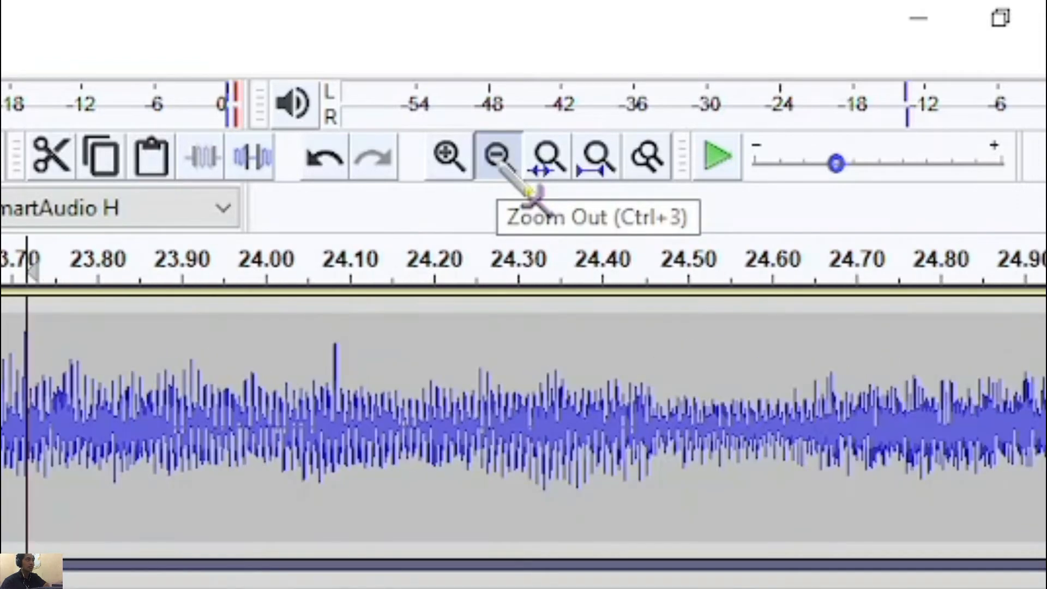
{"action": "left_click", "coordinate": [499, 165]}
{"action": "left_click", "coordinate": [499, 164]}
{"action": "left_click", "coordinate": [500, 165]}
{"action": "left_click", "coordinate": [500, 164]}
{"action": "left_click", "coordinate": [499, 165]}
{"action": "left_click", "coordinate": [500, 165]}
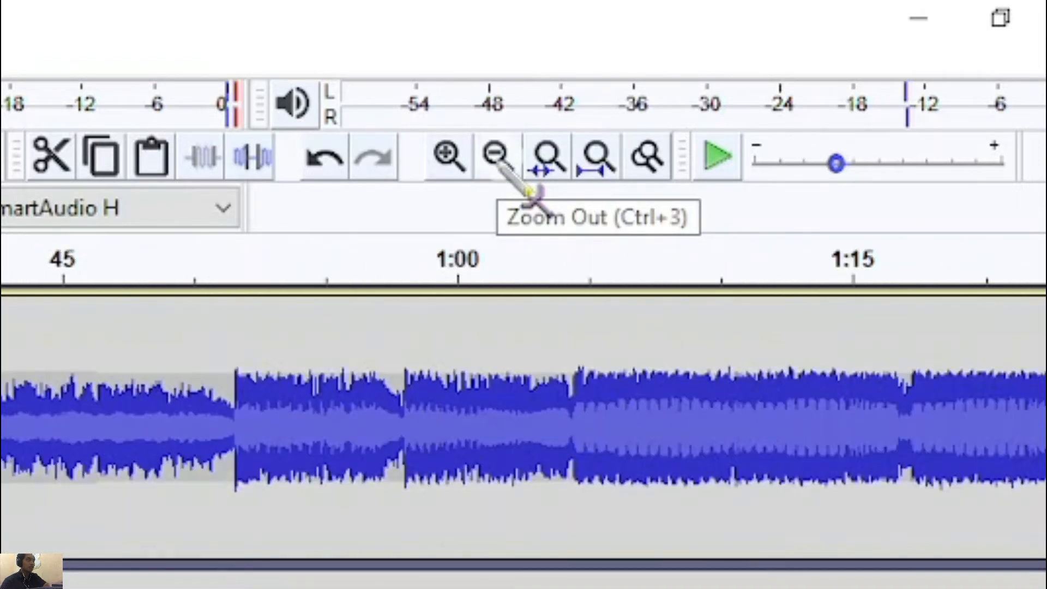
{"action": "left_click", "coordinate": [499, 165]}
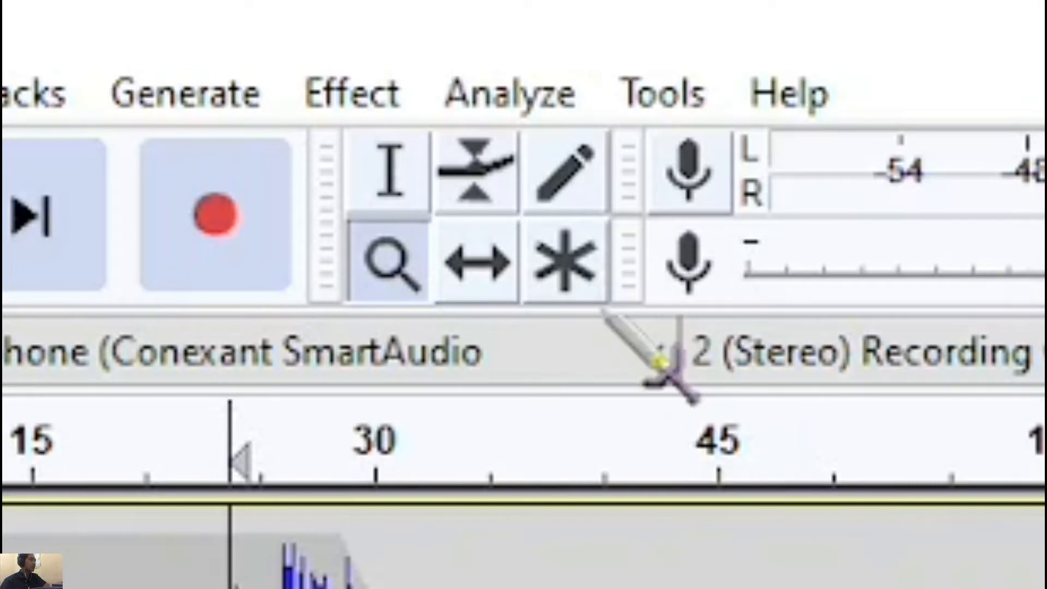
Shift the song about 19 s earlier on the timeline with the Time Shift Tool and activate the Multi-Tool
{"action": "left_click", "coordinate": [479, 259]}
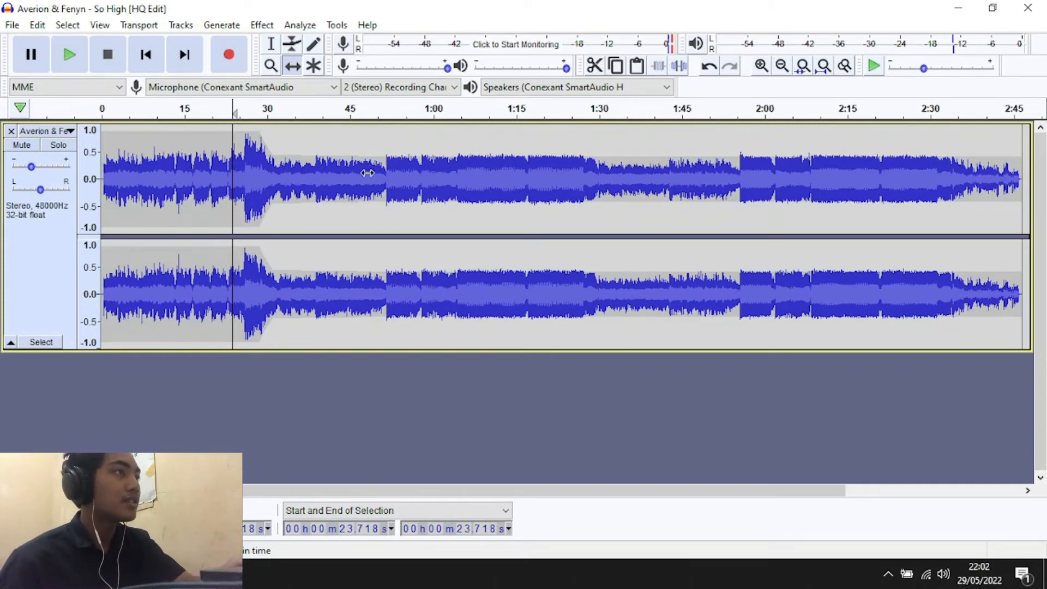
{"action": "left_click_drag", "start_coordinate": [367, 169], "coordinate": [251, 203]}
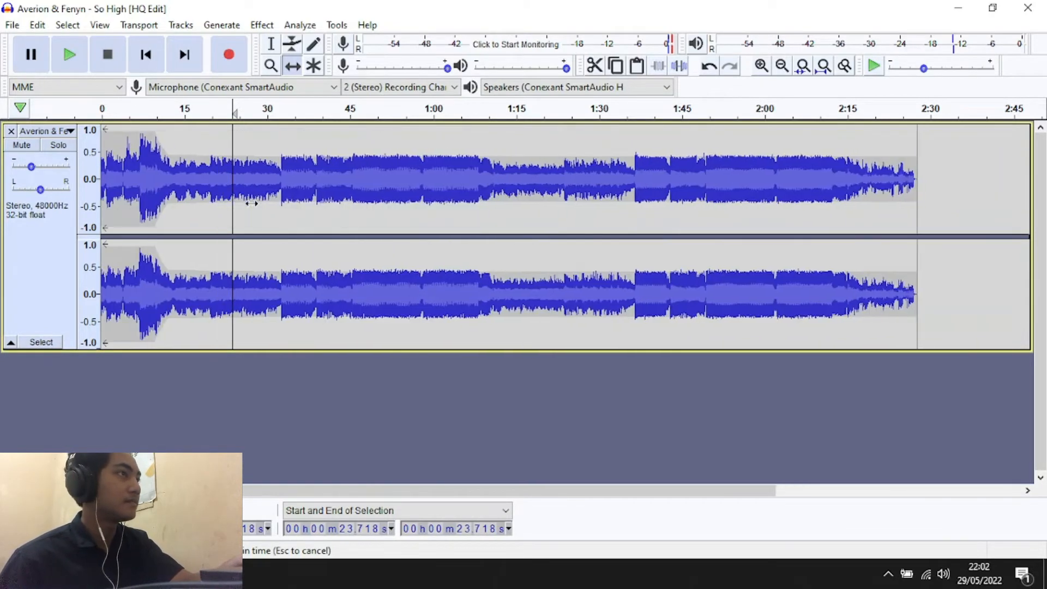
{"action": "left_click", "coordinate": [315, 66]}
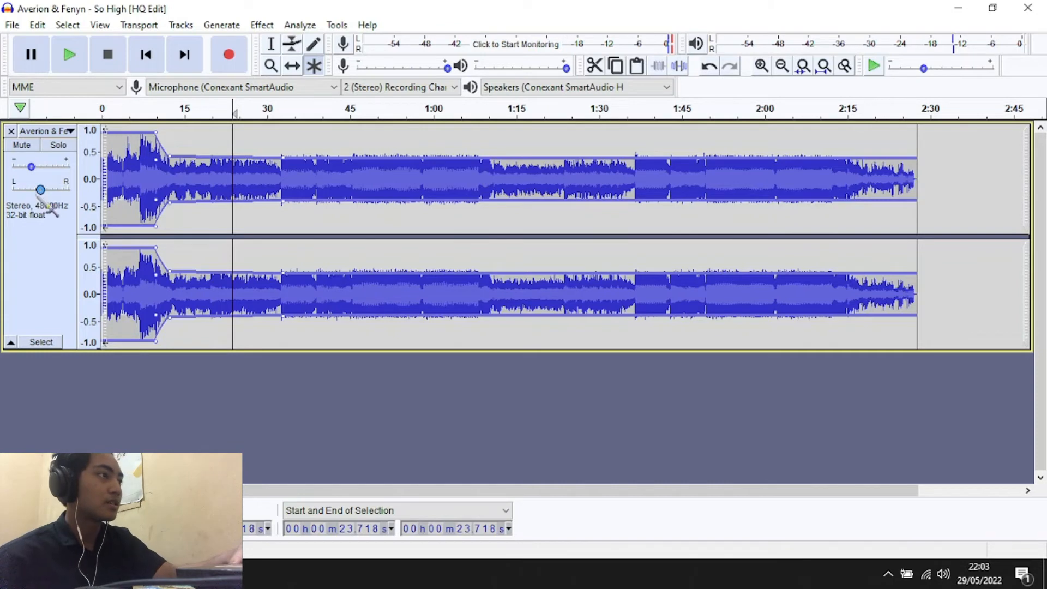
Pan the track fully to the right channel and listen to it from about 0:33 and from about 0:24
{"action": "left_click_drag", "start_coordinate": [40, 190], "coordinate": [71, 191]}
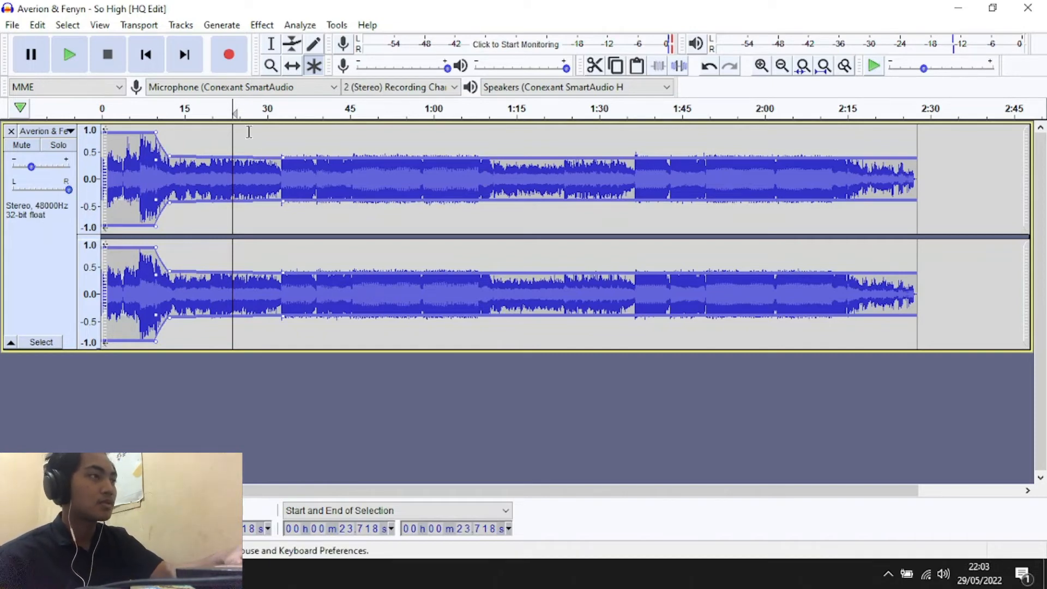
{"action": "left_click", "coordinate": [286, 109]}
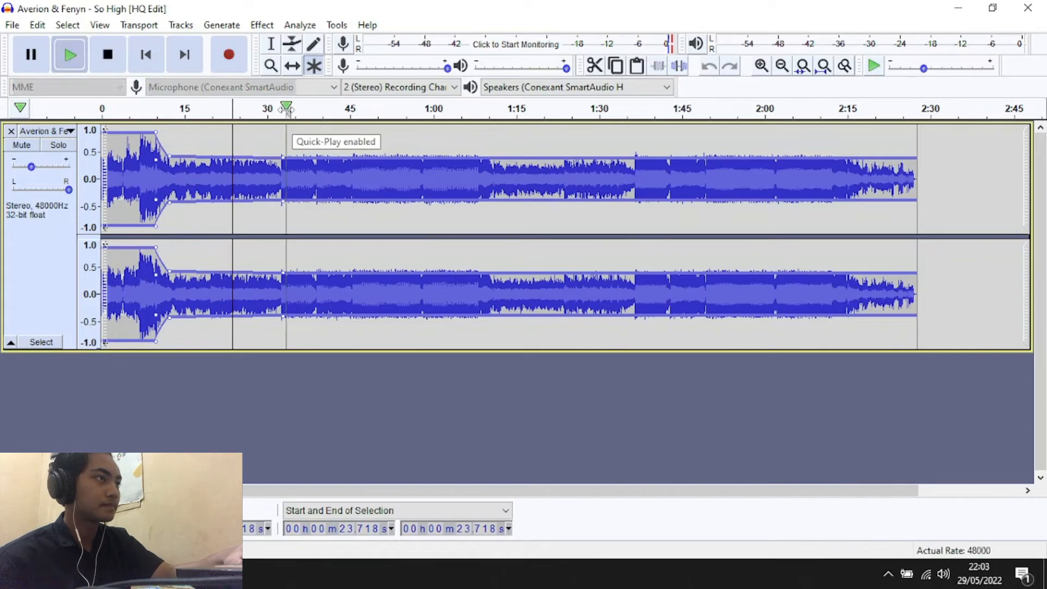
{"action": "key", "text": "space"}
{"action": "key", "text": "space"}
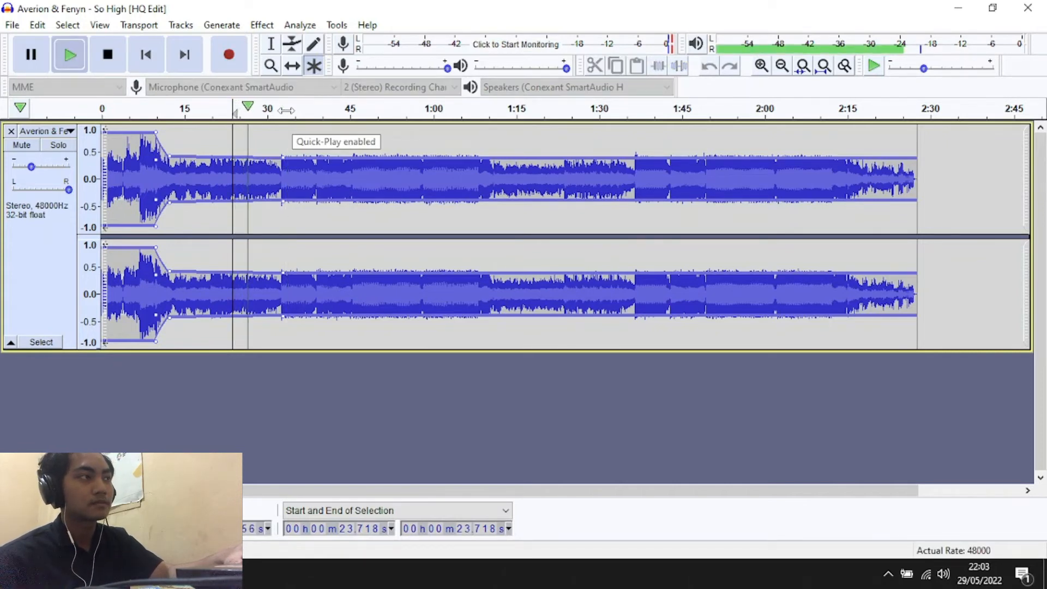
{"action": "key", "text": "space"}
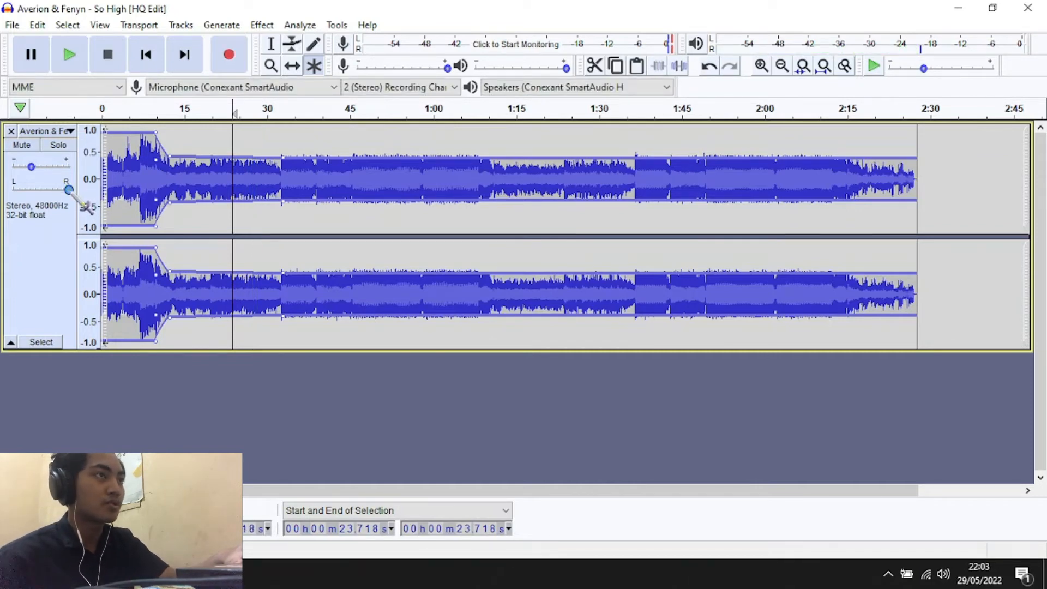
Pan the track fully to the left channel, listen from about 0:34 and 0:22, and restore the pan to centre
{"action": "left_click_drag", "start_coordinate": [69, 189], "coordinate": [13, 190]}
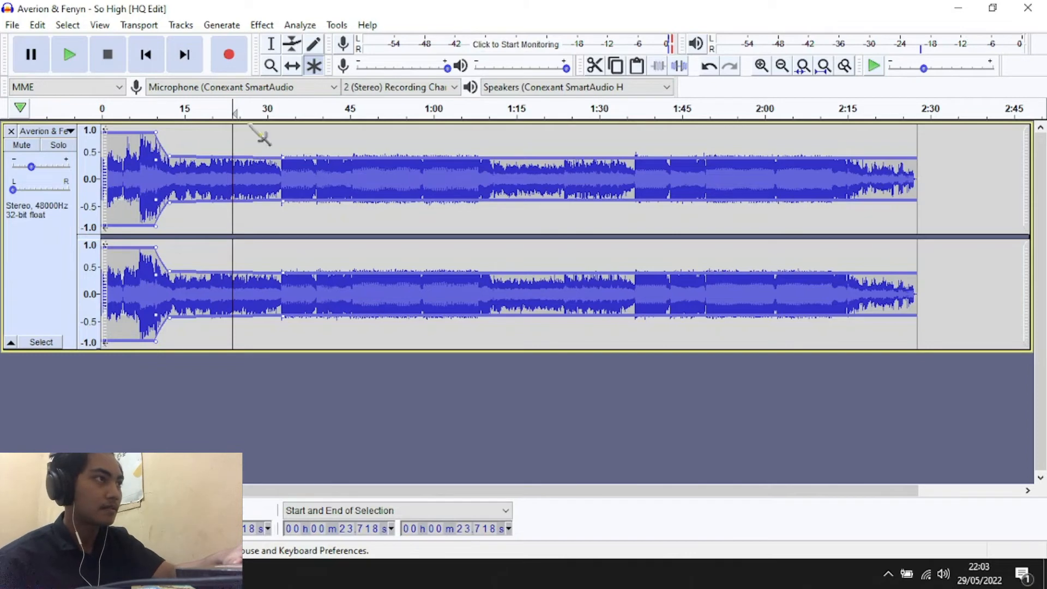
{"action": "left_click", "coordinate": [289, 111]}
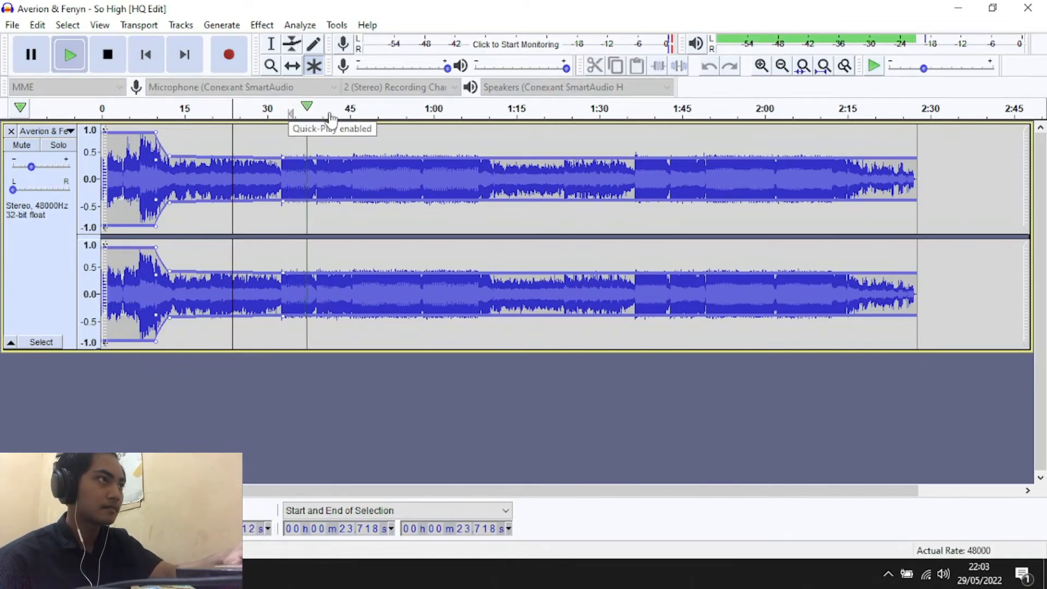
{"action": "left_click", "coordinate": [226, 112]}
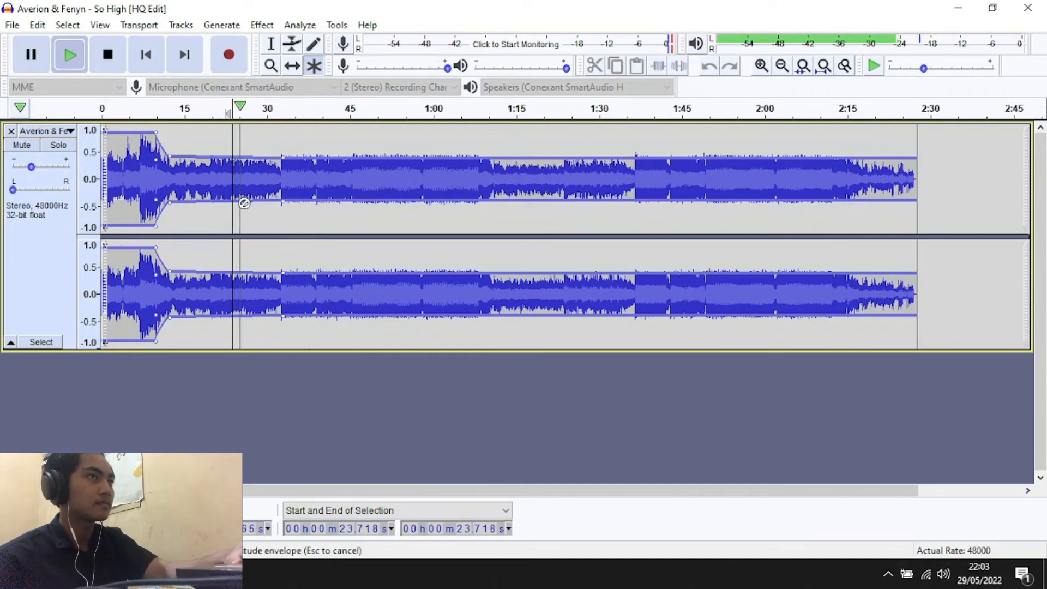
{"action": "key", "text": "space"}
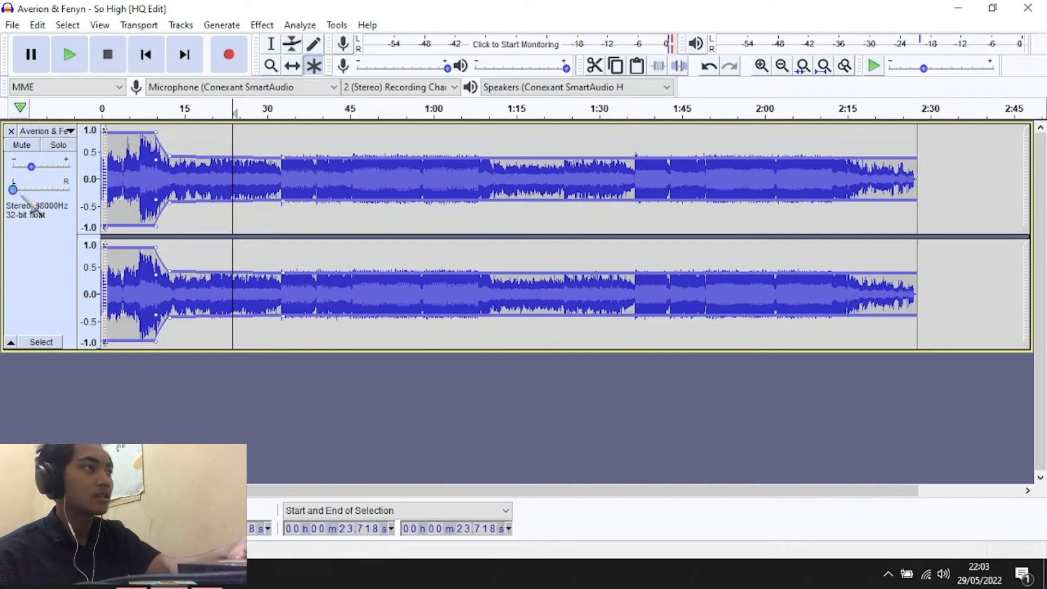
{"action": "left_click_drag", "start_coordinate": [15, 191], "coordinate": [40, 191]}
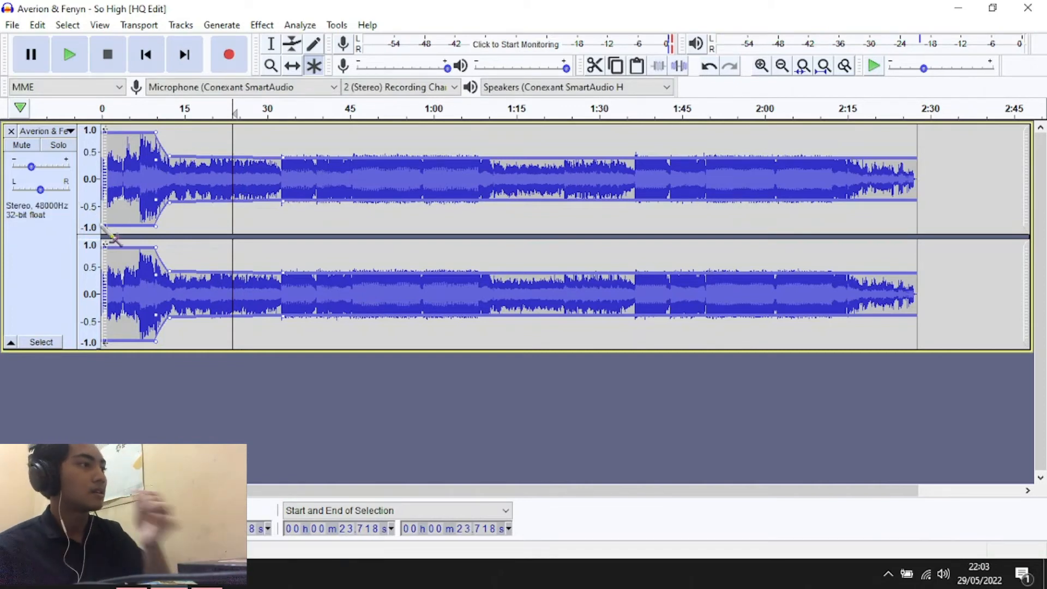